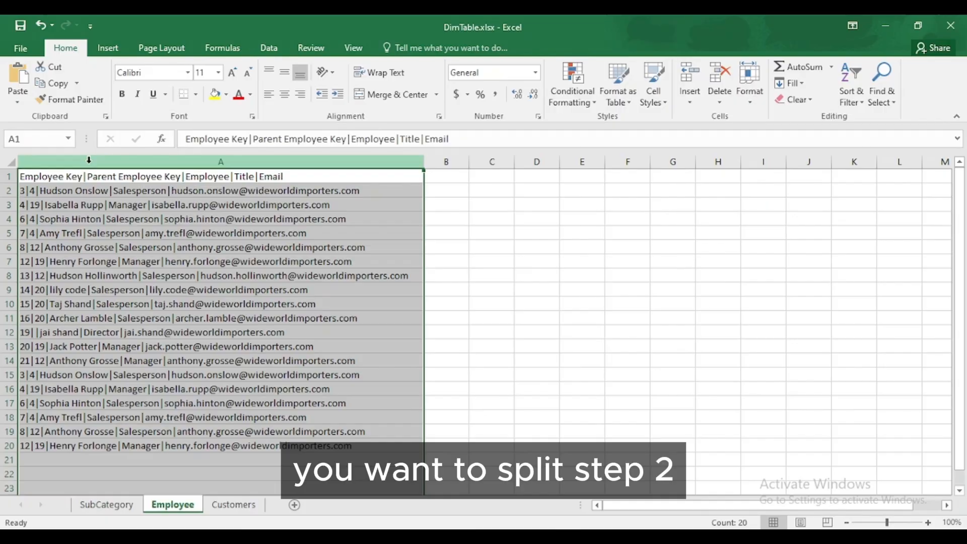
Step: Split column A's employee records on the | delimiter into separate columns, then autofit column A
{"action": "left_click", "coordinate": [266, 48]}
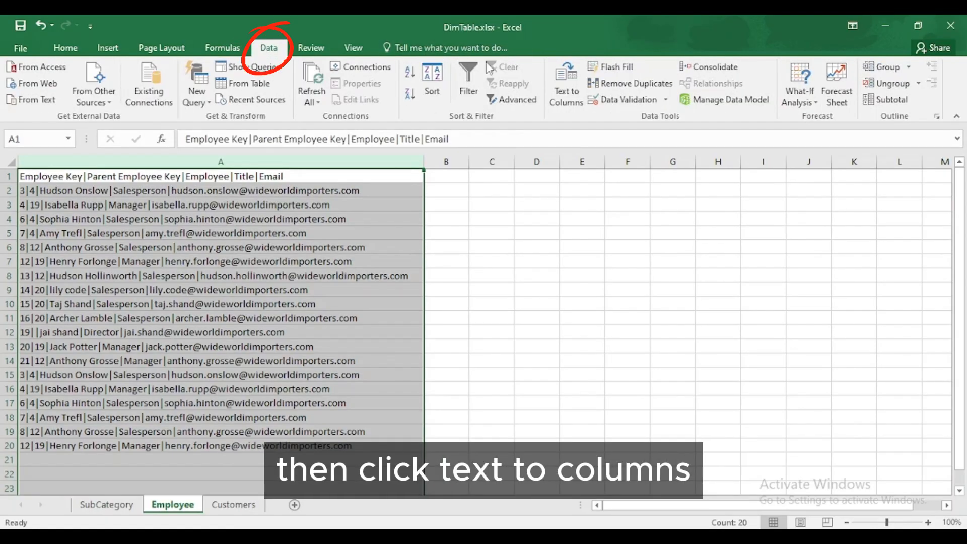
{"action": "left_click", "coordinate": [566, 90]}
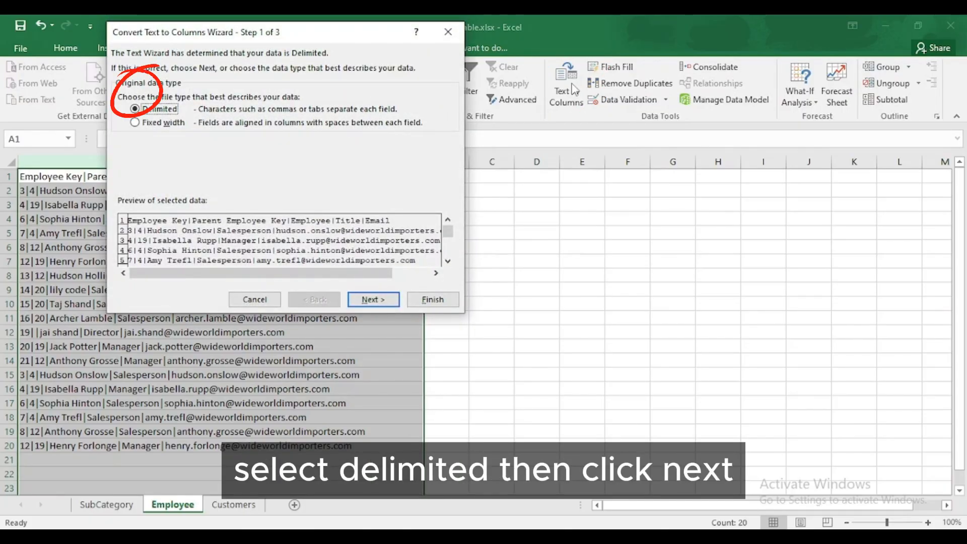
{"action": "left_click", "coordinate": [372, 300]}
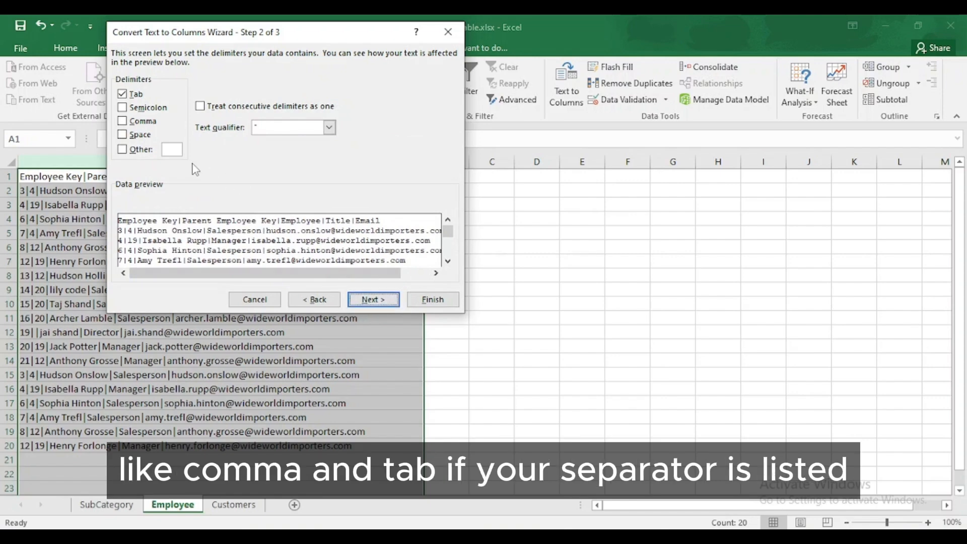
{"action": "left_click", "coordinate": [123, 95]}
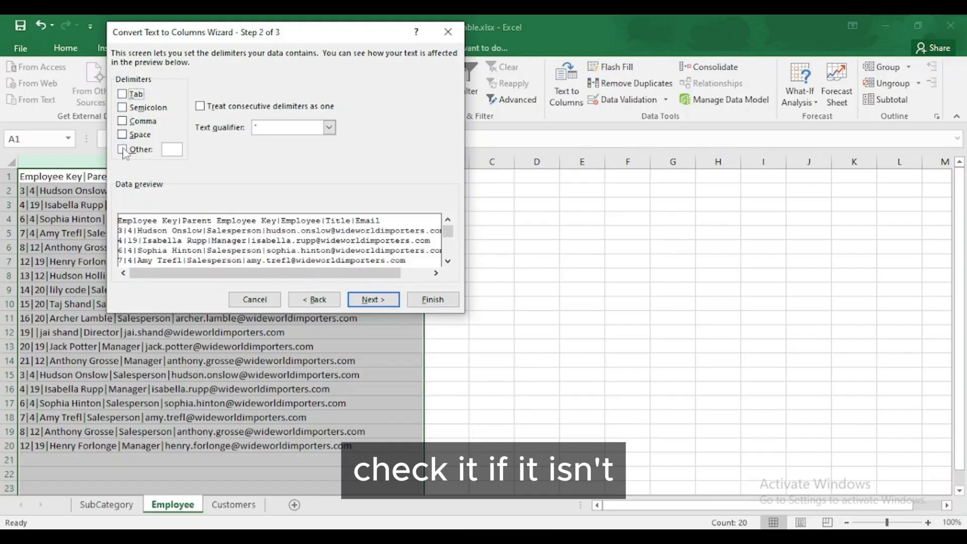
{"action": "left_click", "coordinate": [123, 150]}
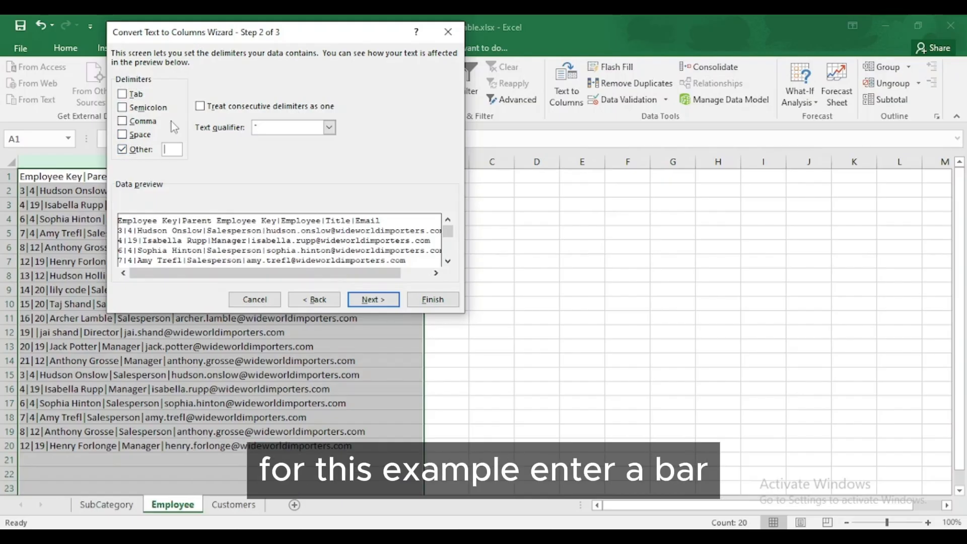
{"action": "type", "text": "|"}
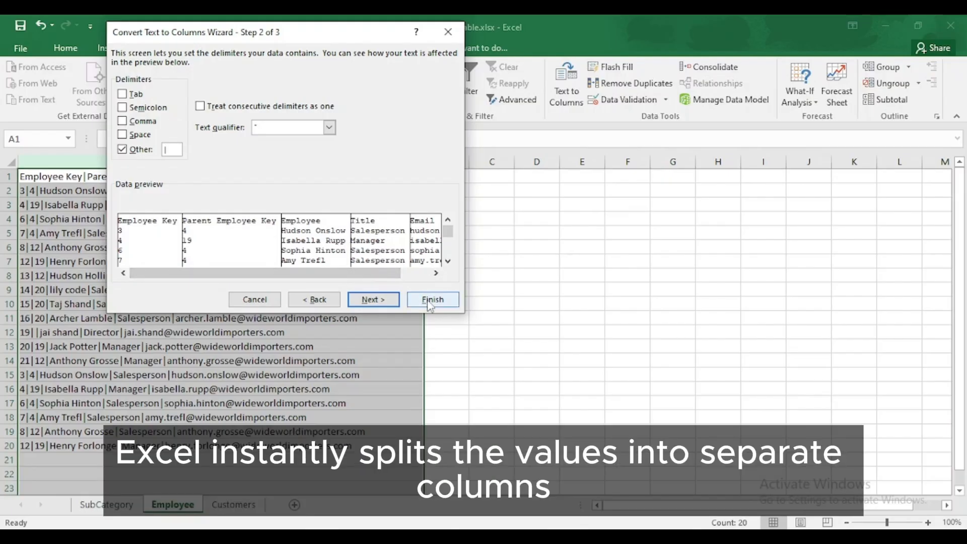
{"action": "left_click", "coordinate": [429, 302]}
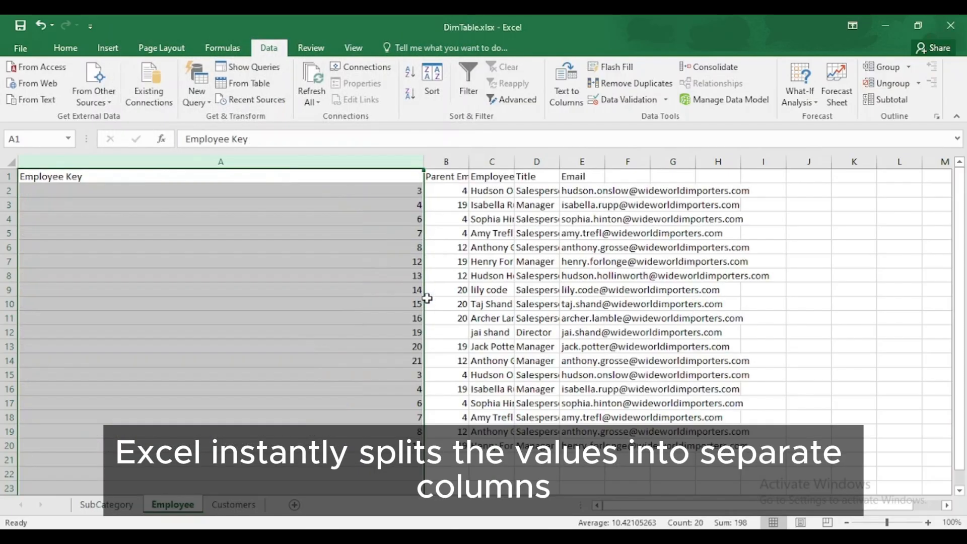
{"action": "double_click", "coordinate": [424, 161]}
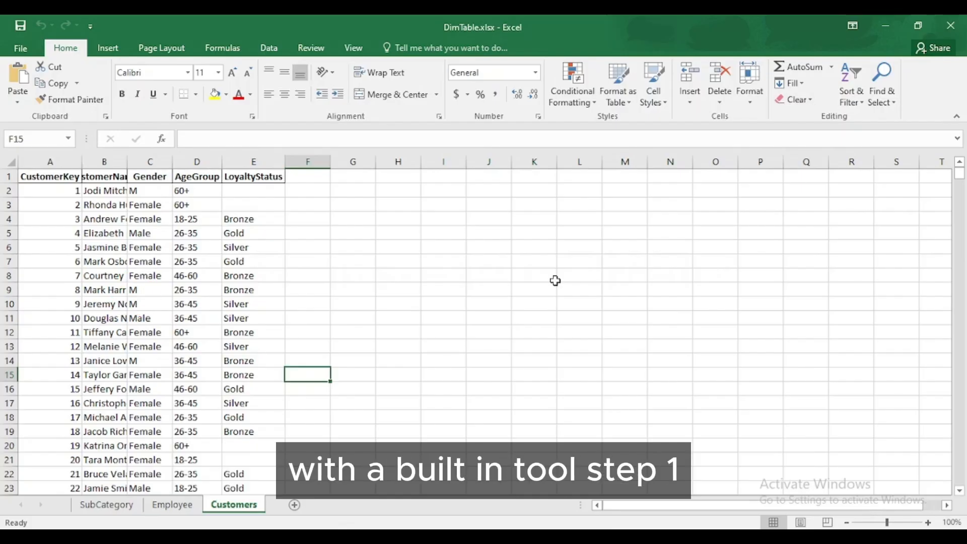
Step: In column C, replace every cell containing exactly 'M' with 'Male' (10 replacements)
{"action": "left_click", "coordinate": [152, 162]}
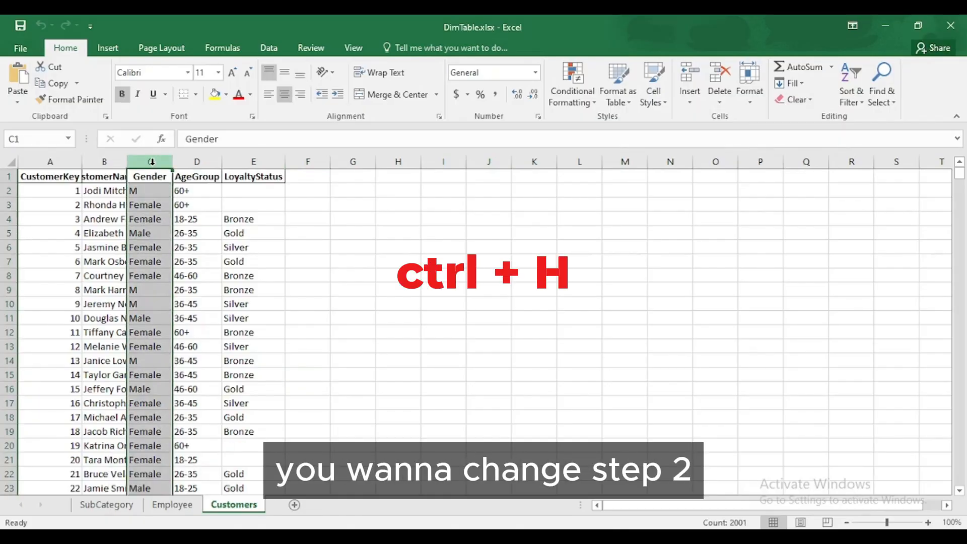
{"action": "key", "text": "ctrl+h"}
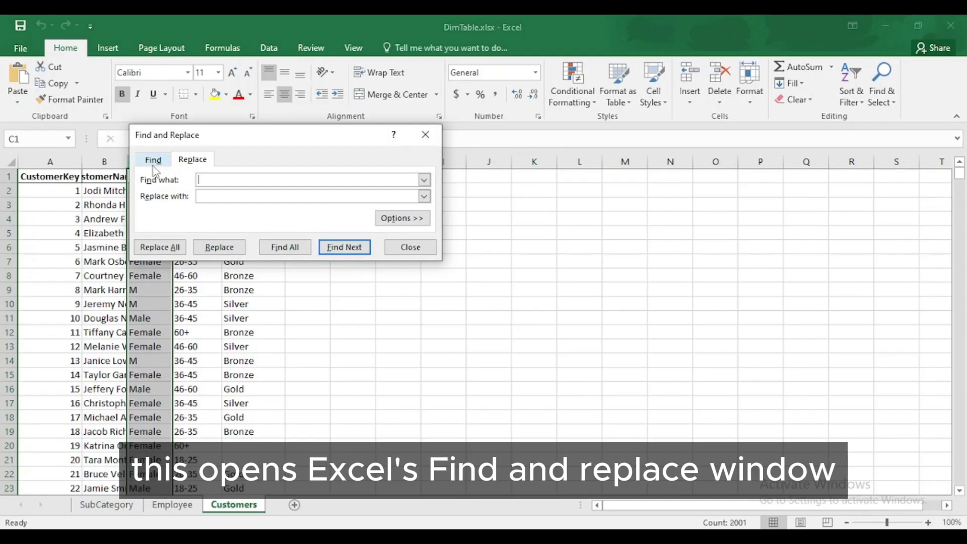
{"action": "type", "text": "M"}
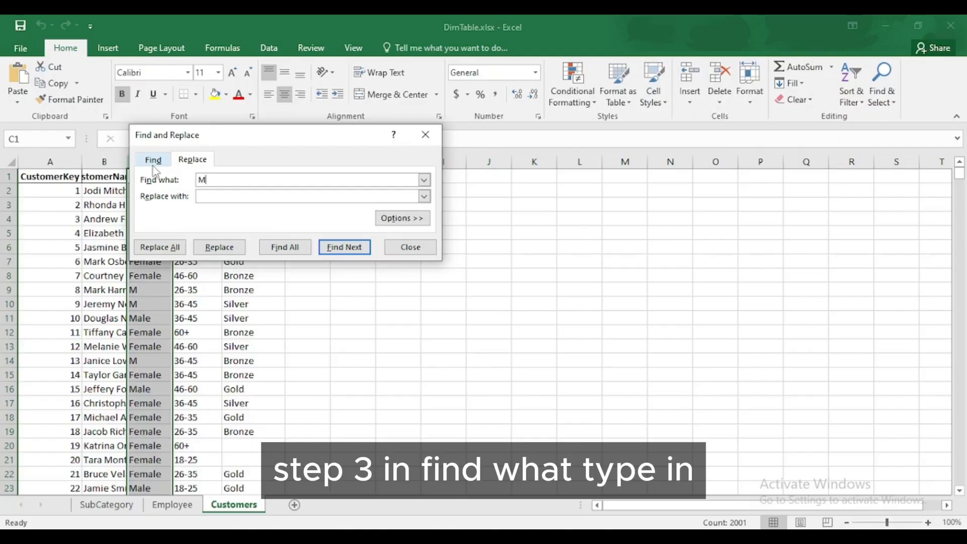
{"action": "left_click", "coordinate": [205, 195]}
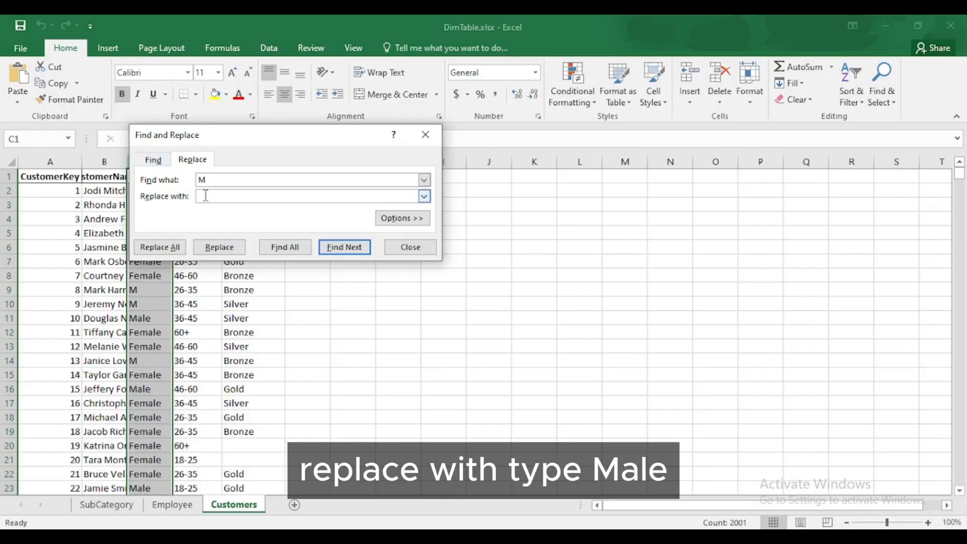
{"action": "type", "text": "Male"}
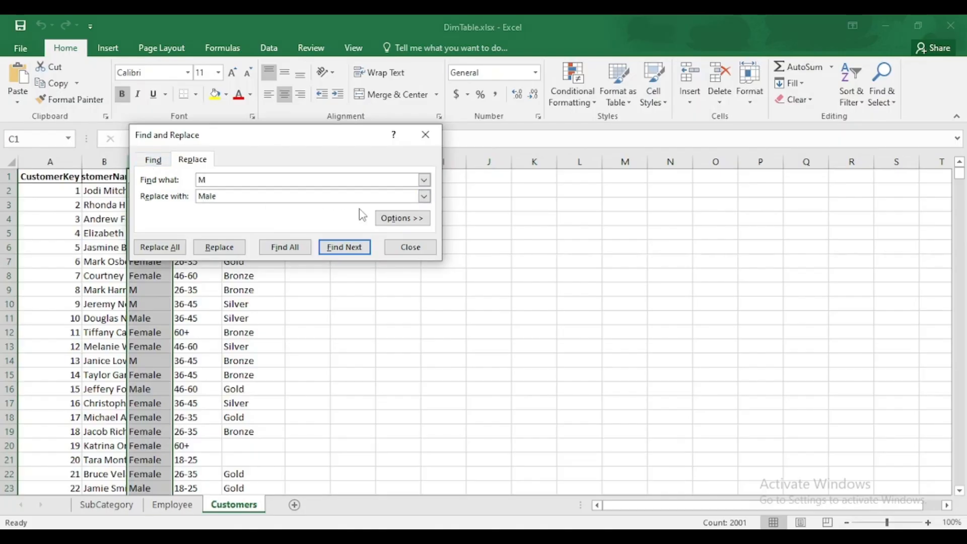
{"action": "left_click", "coordinate": [393, 220]}
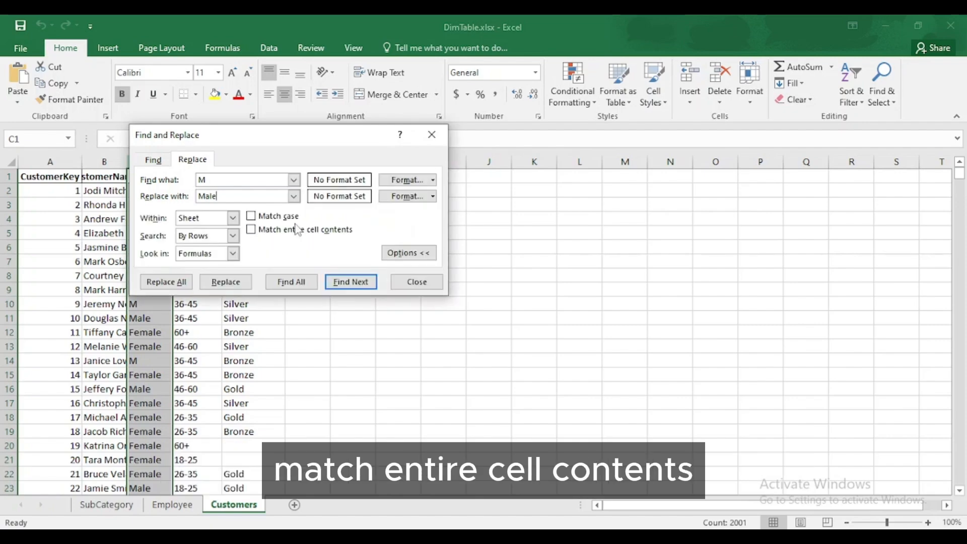
{"action": "left_click", "coordinate": [251, 230]}
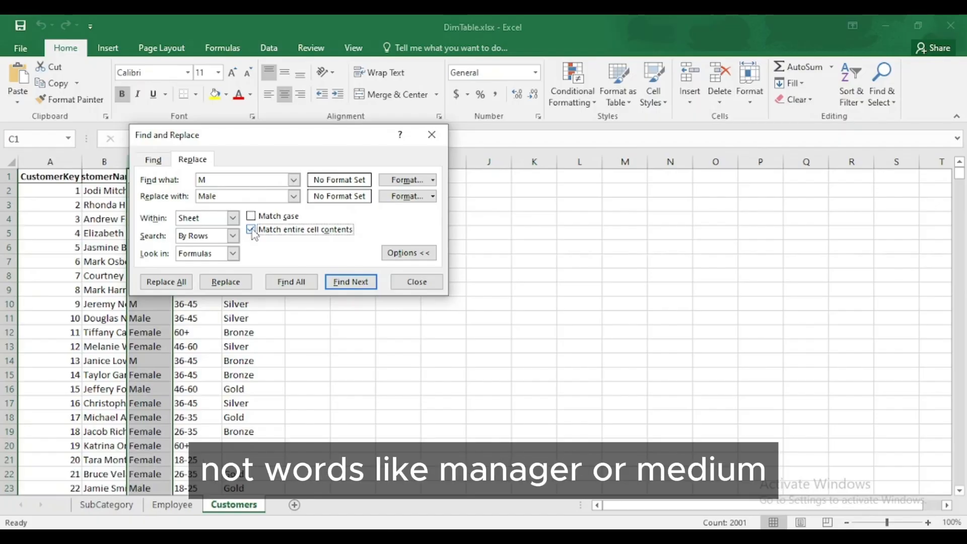
{"action": "left_click", "coordinate": [174, 283]}
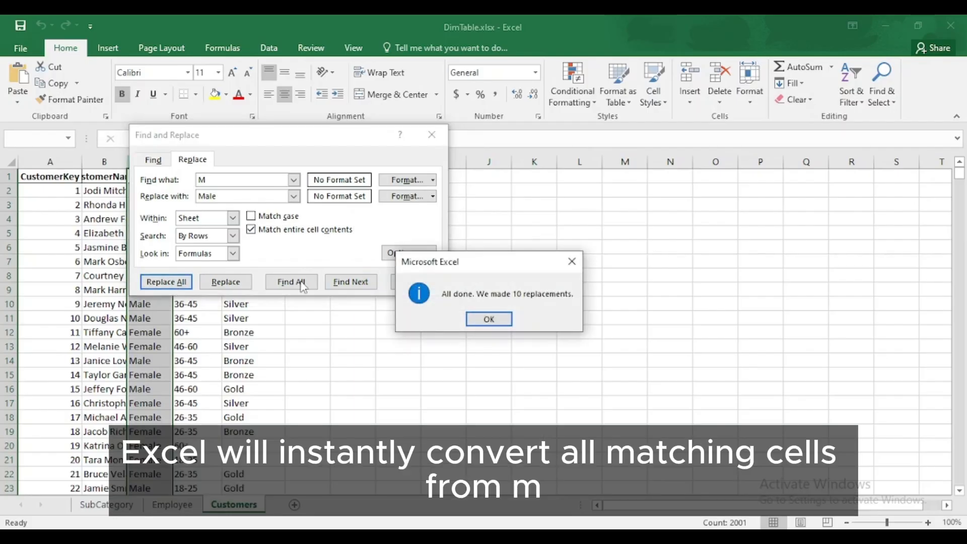
{"action": "left_click", "coordinate": [488, 320]}
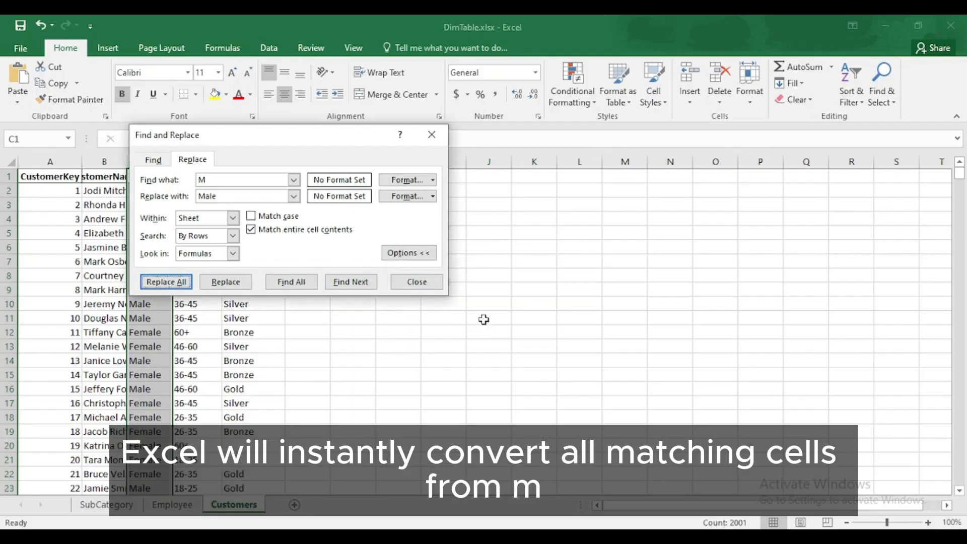
Step: Close the Find and Replace dialog
{"action": "left_click", "coordinate": [411, 284]}
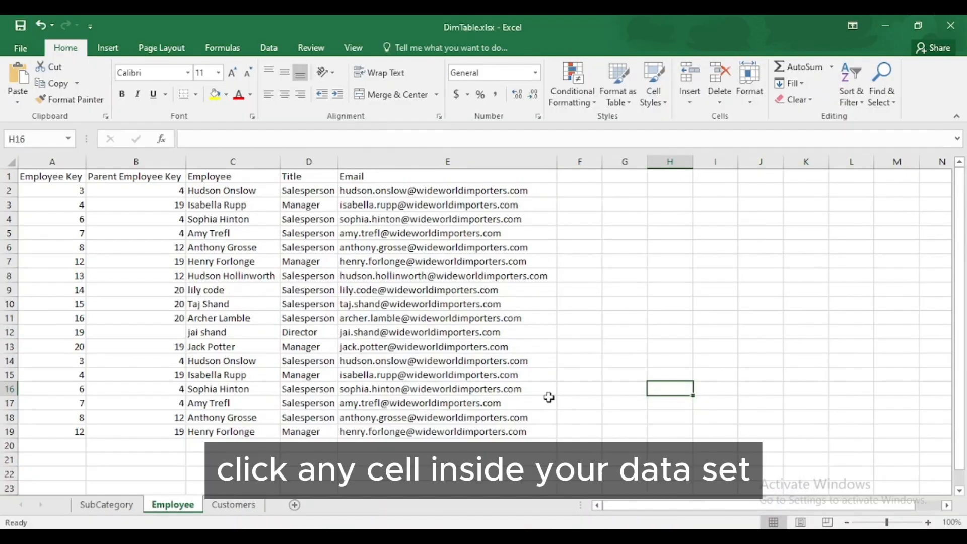
Step: Select the employee table and remove the 6 rows duplicated on both Employee Key and Email
{"action": "left_click", "coordinate": [336, 347]}
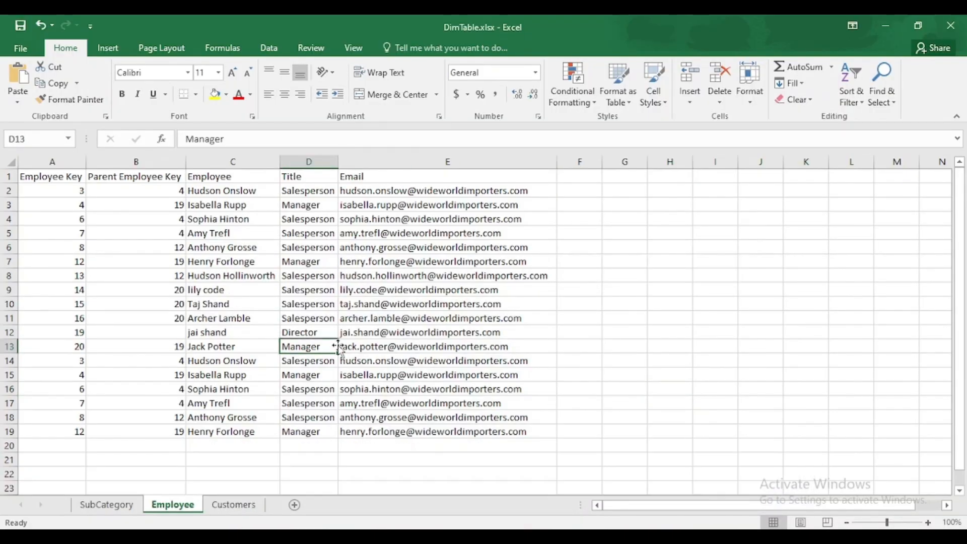
{"action": "key", "text": "ctrl+a"}
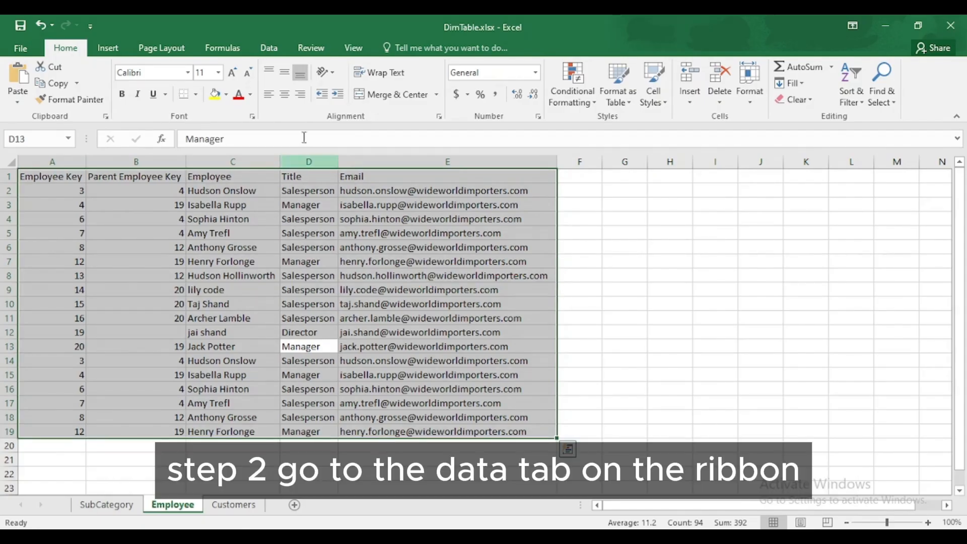
{"action": "left_click", "coordinate": [269, 49]}
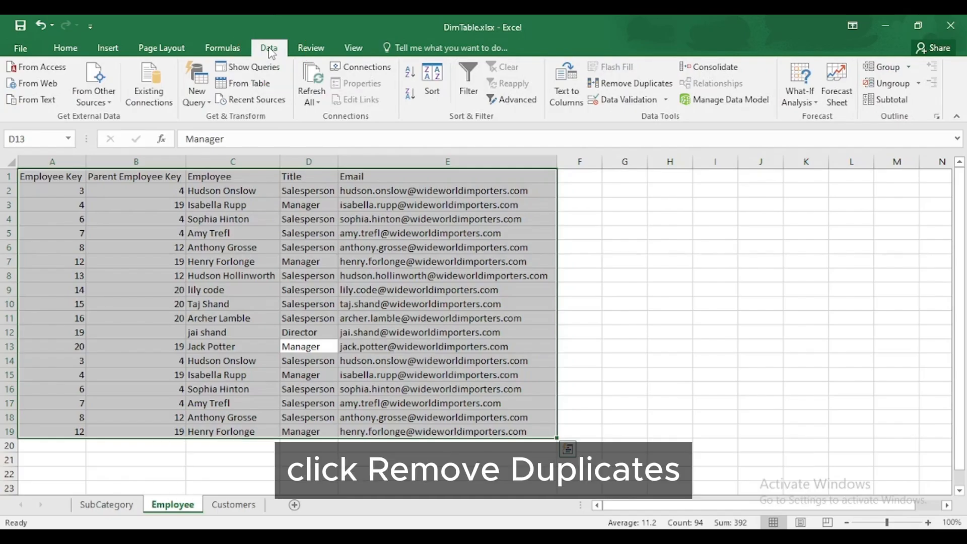
{"action": "left_click", "coordinate": [608, 83]}
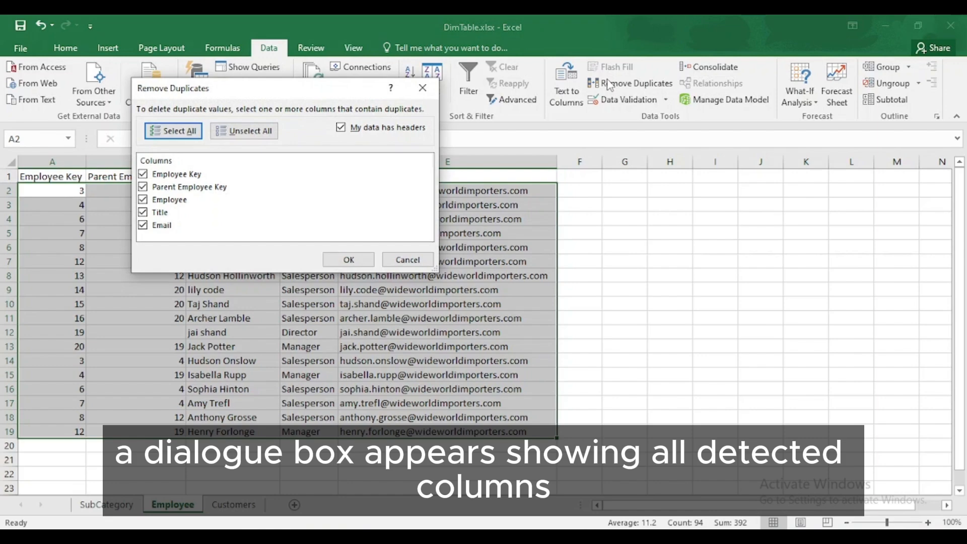
{"action": "left_click", "coordinate": [143, 175]}
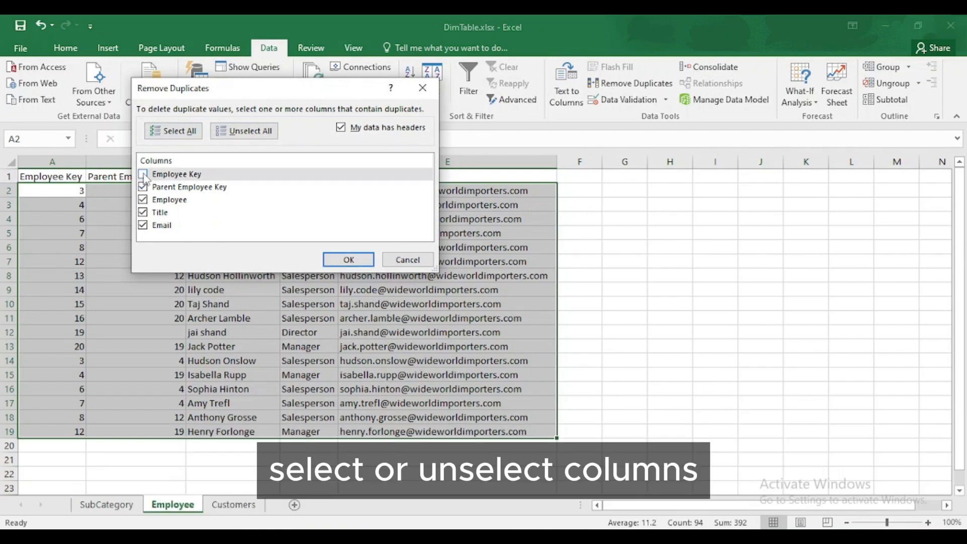
{"action": "left_click", "coordinate": [144, 187]}
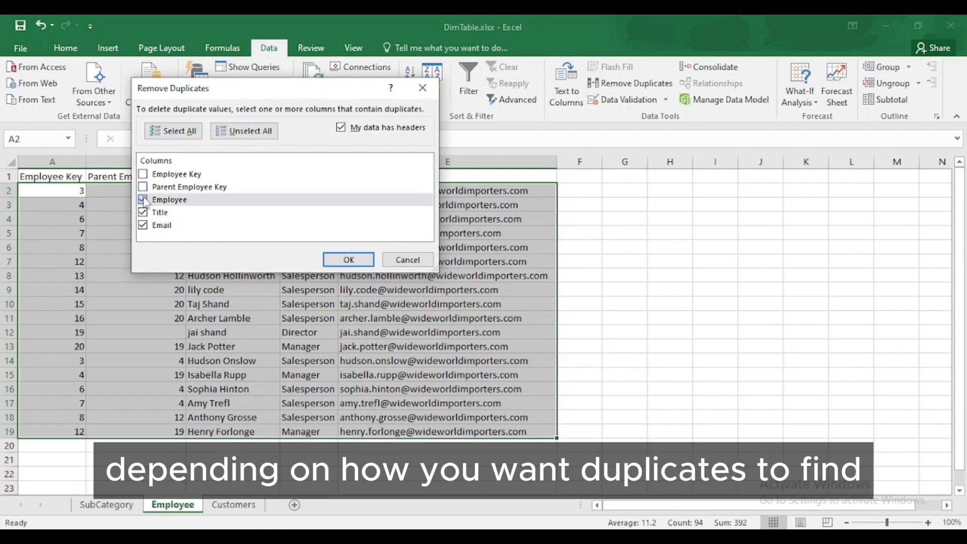
{"action": "left_click", "coordinate": [143, 200]}
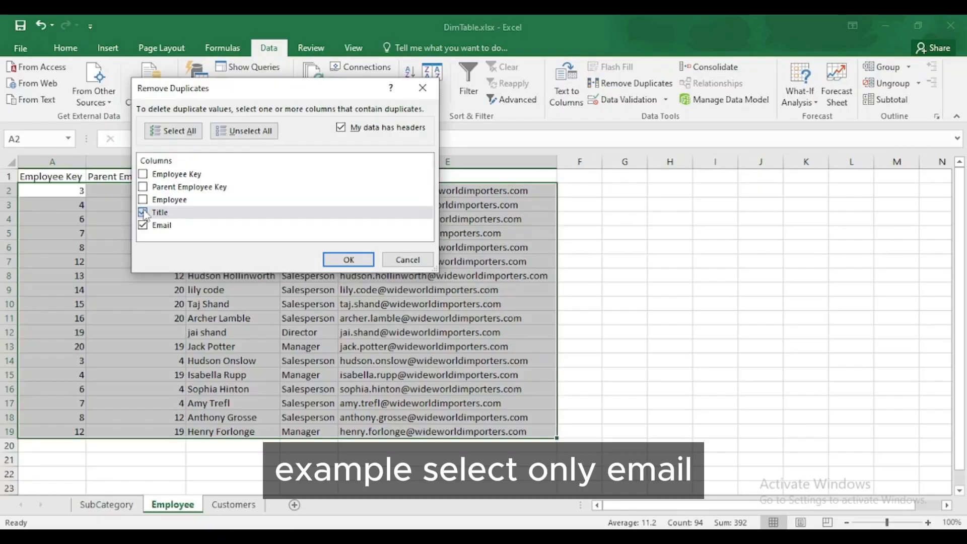
{"action": "left_click", "coordinate": [144, 213]}
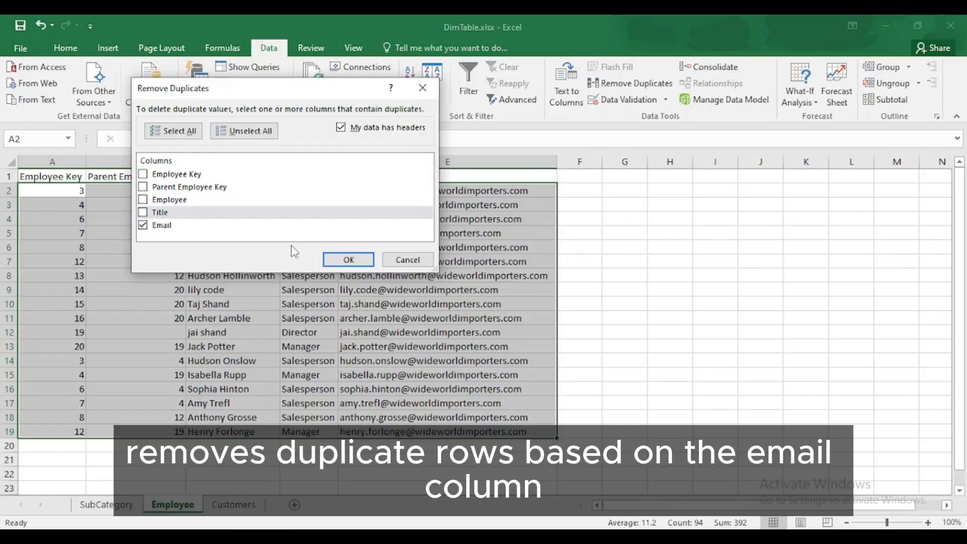
{"action": "left_click", "coordinate": [337, 260]}
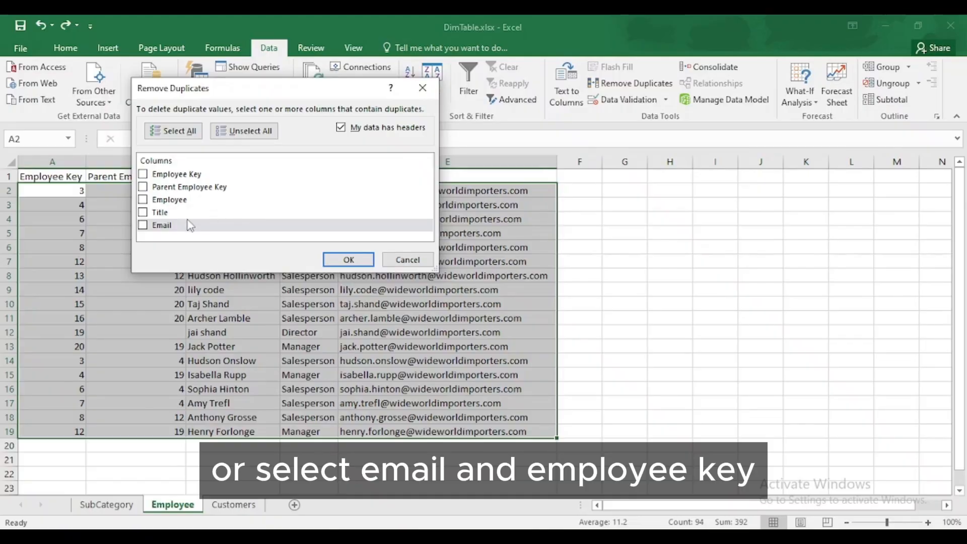
{"action": "left_click", "coordinate": [144, 227]}
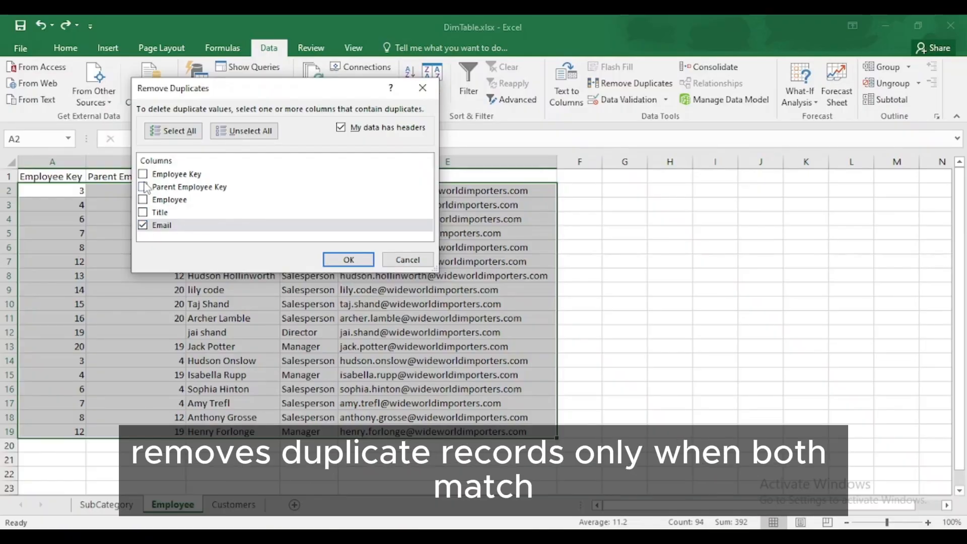
{"action": "left_click", "coordinate": [143, 175]}
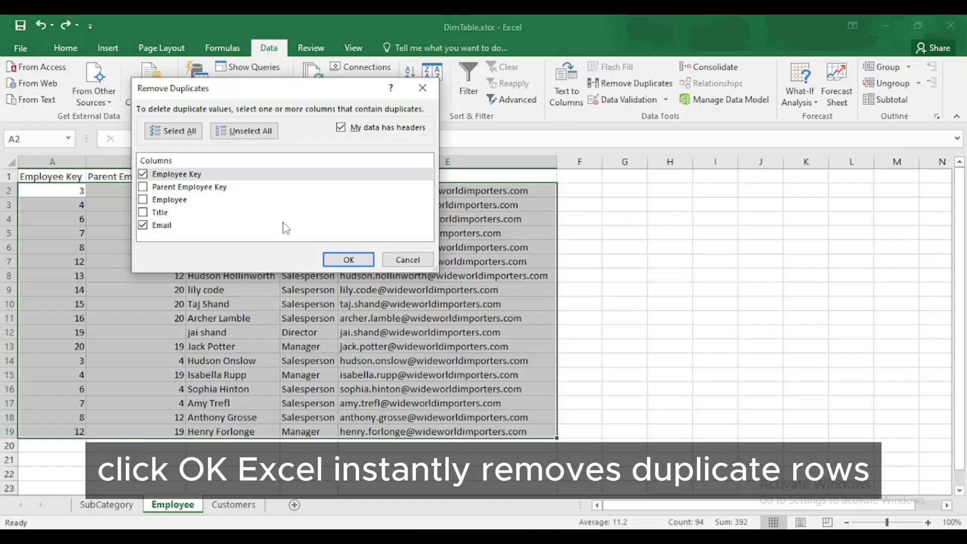
{"action": "left_click", "coordinate": [348, 260]}
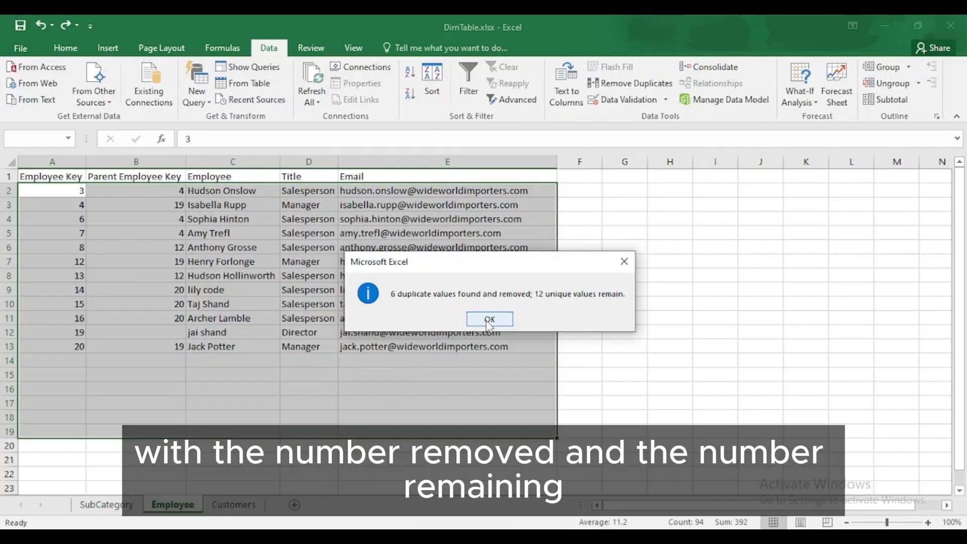
Step: Dismiss the message reporting the removed duplicate rows
{"action": "left_click", "coordinate": [489, 319]}
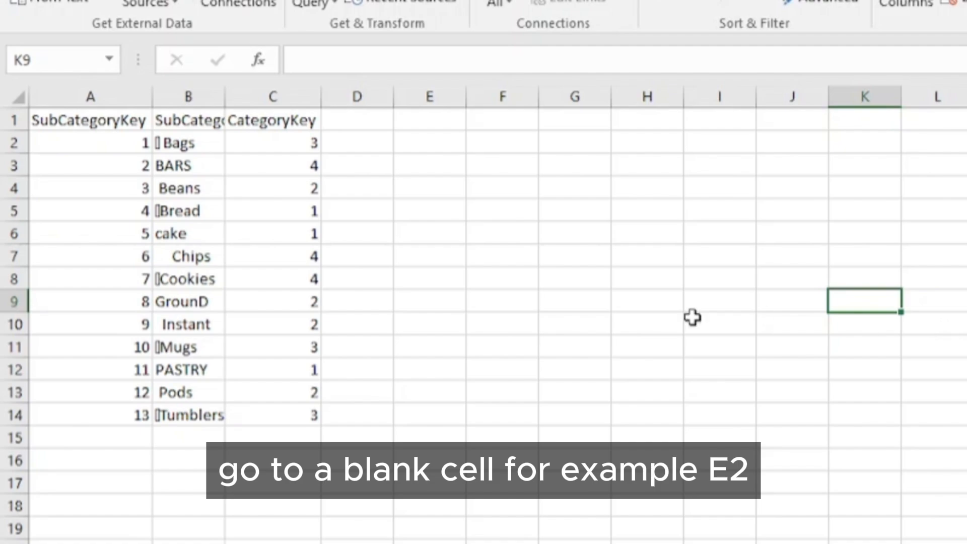
Step: Enter =CLEAN(B2) in E2 and fill it down to E14
{"action": "left_click", "coordinate": [429, 145]}
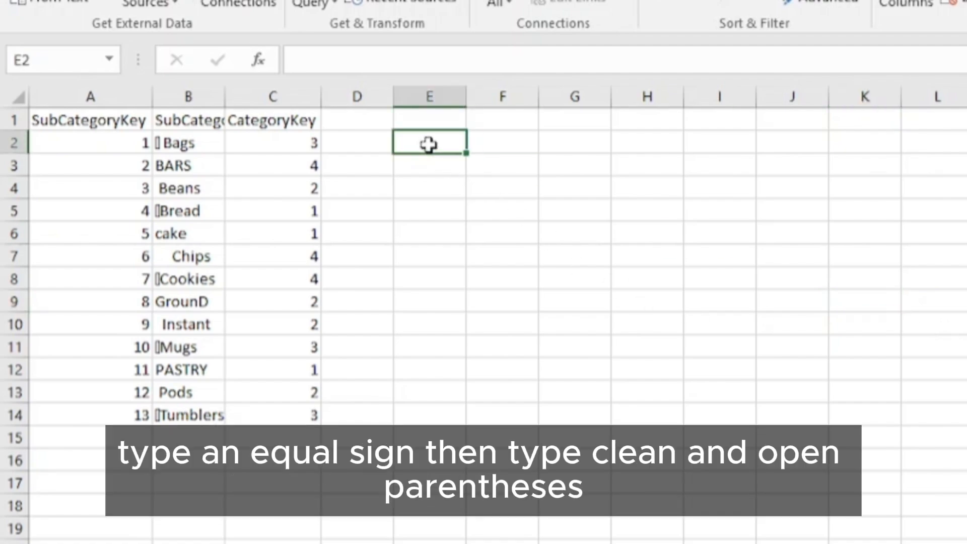
{"action": "type", "text": "="}
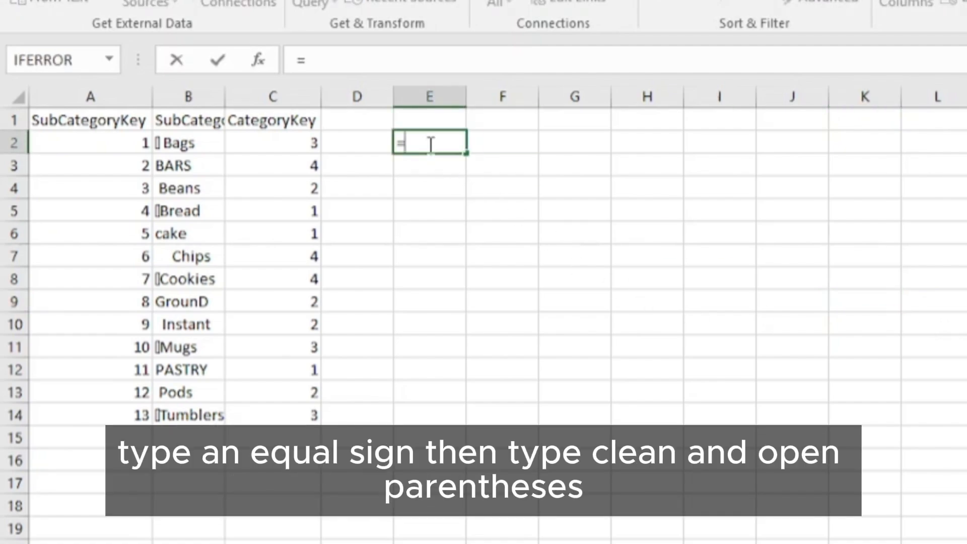
{"action": "type", "text": "cl"}
{"action": "double_click", "coordinate": [450, 167]}
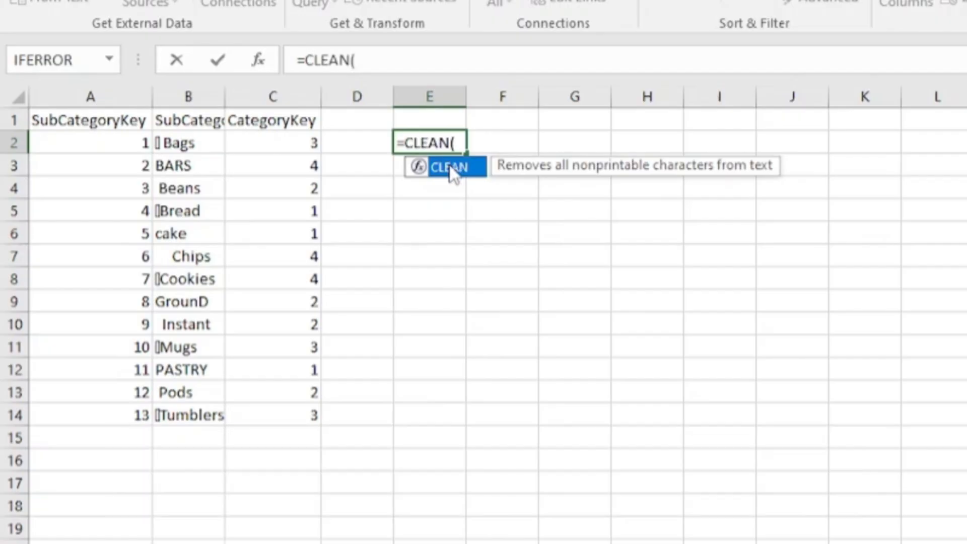
{"action": "left_click", "coordinate": [198, 144]}
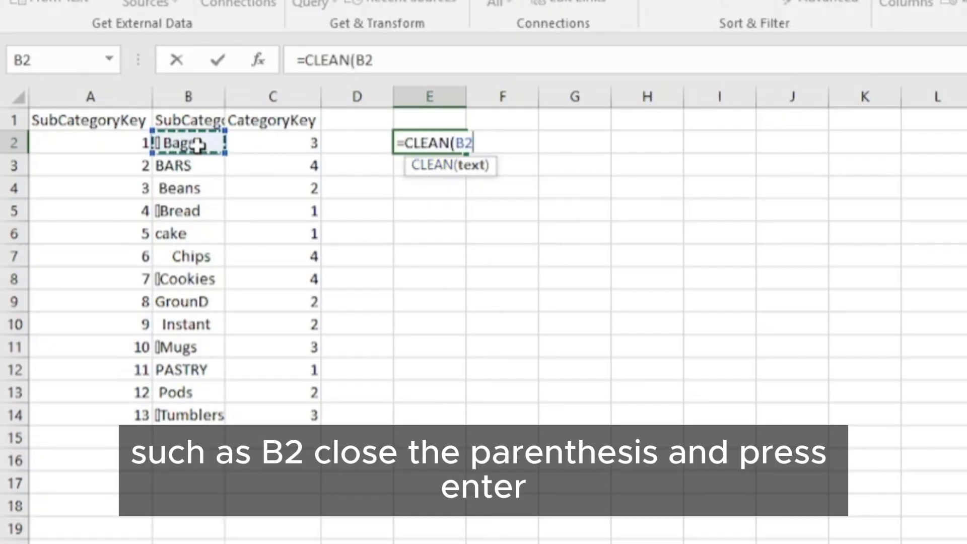
{"action": "type", "text": ")"}
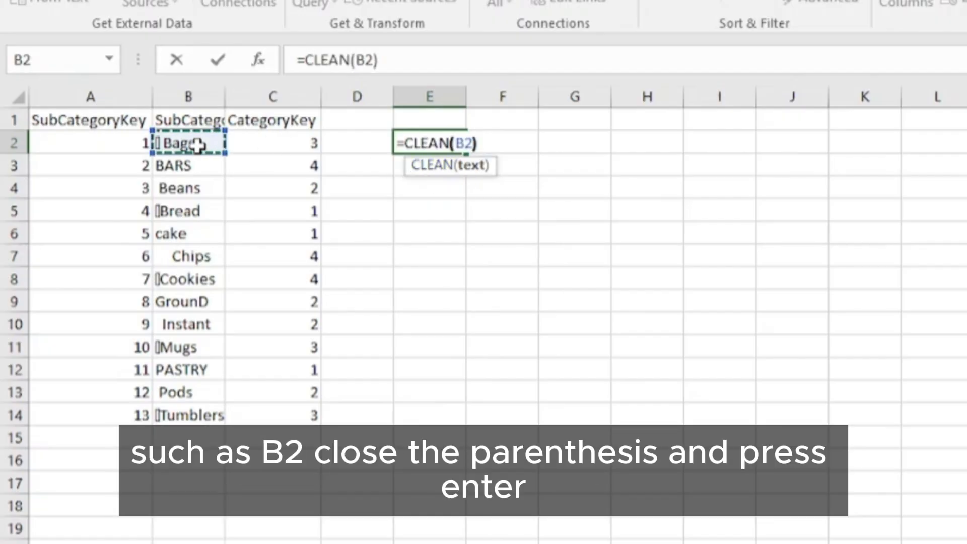
{"action": "key", "text": "Return"}
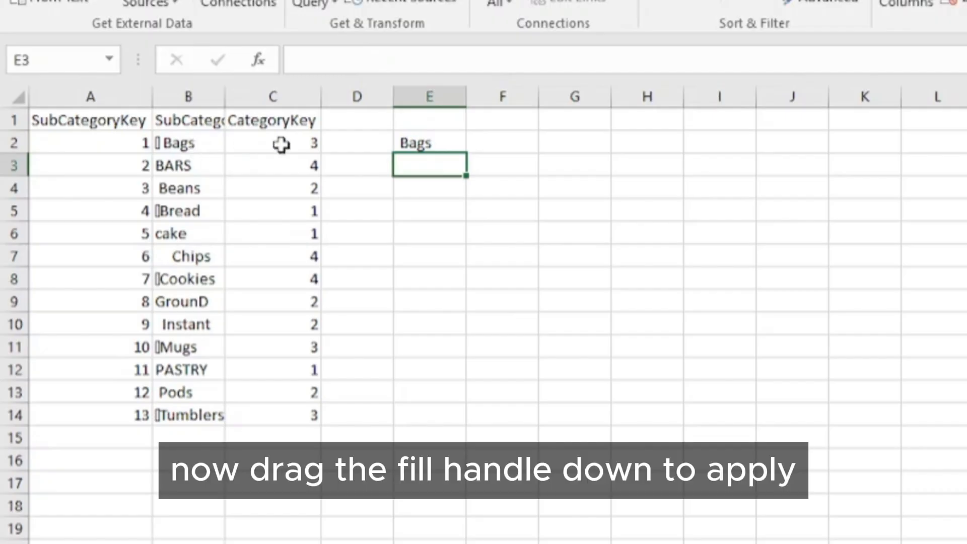
{"action": "left_click", "coordinate": [410, 145]}
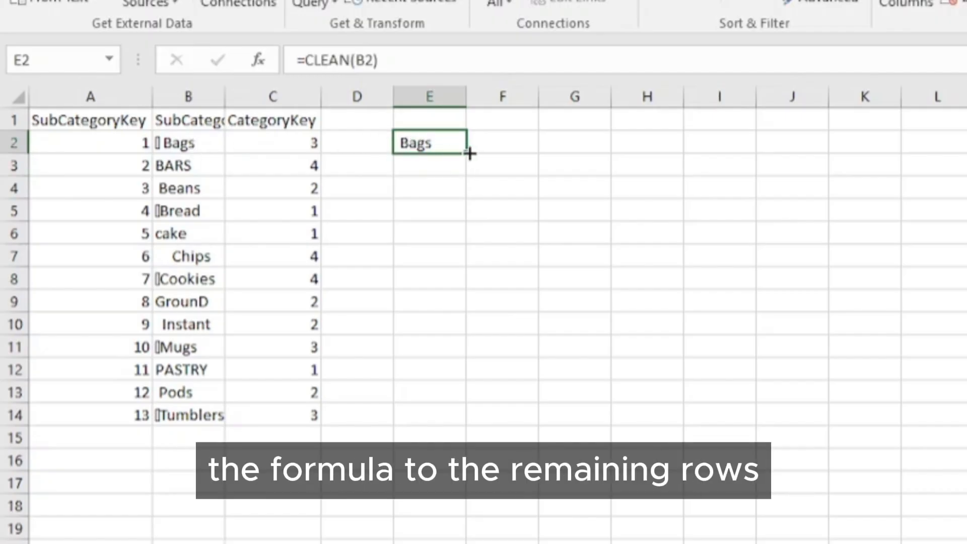
{"action": "left_click_drag", "start_coordinate": [466, 154], "coordinate": [457, 415]}
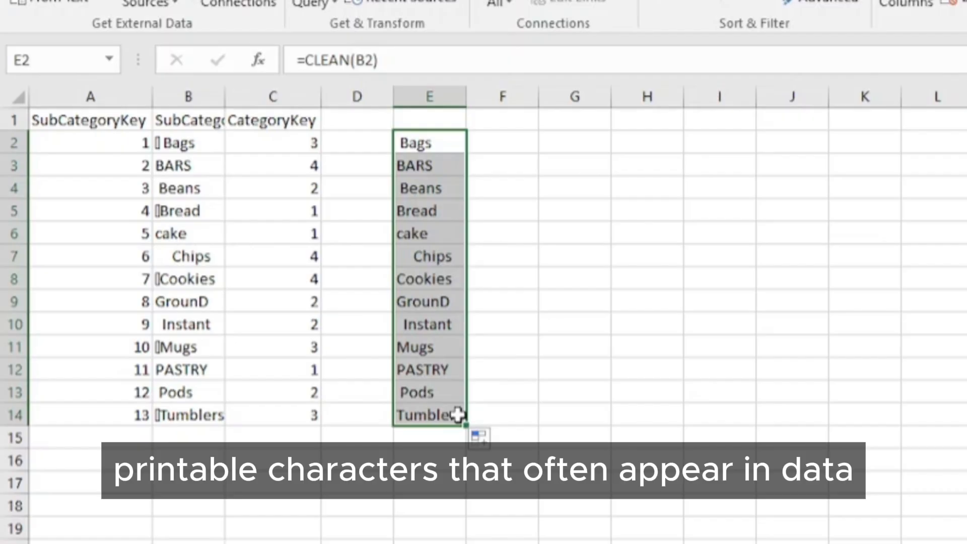
Step: Enter =TRIM(E2) in F2 and fill it down to F14
{"action": "left_click", "coordinate": [513, 142]}
{"action": "type", "text": "="}
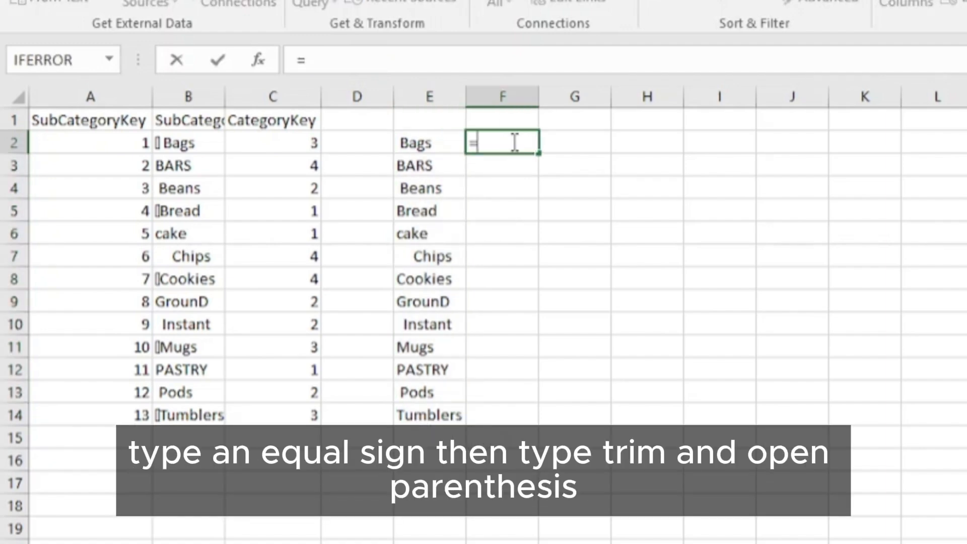
{"action": "type", "text": "tr"}
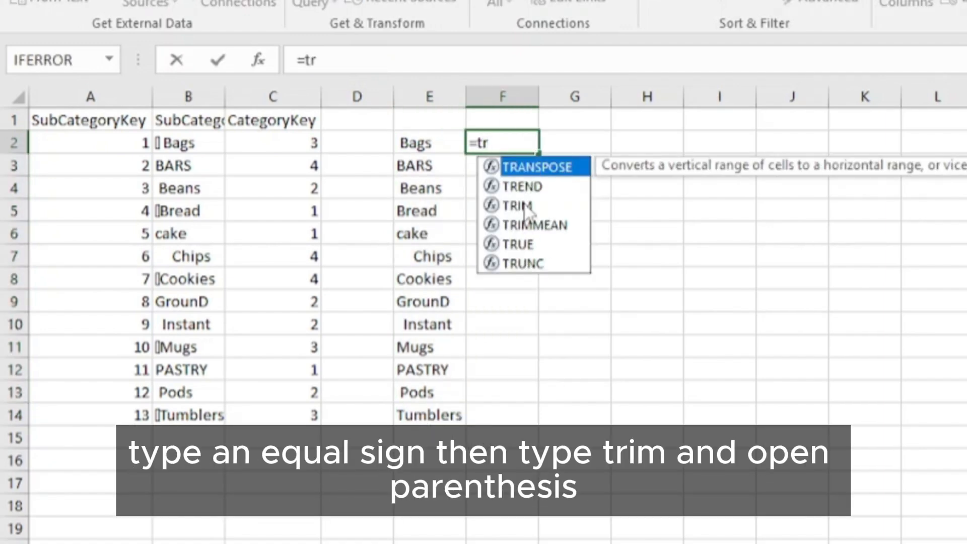
{"action": "double_click", "coordinate": [525, 207]}
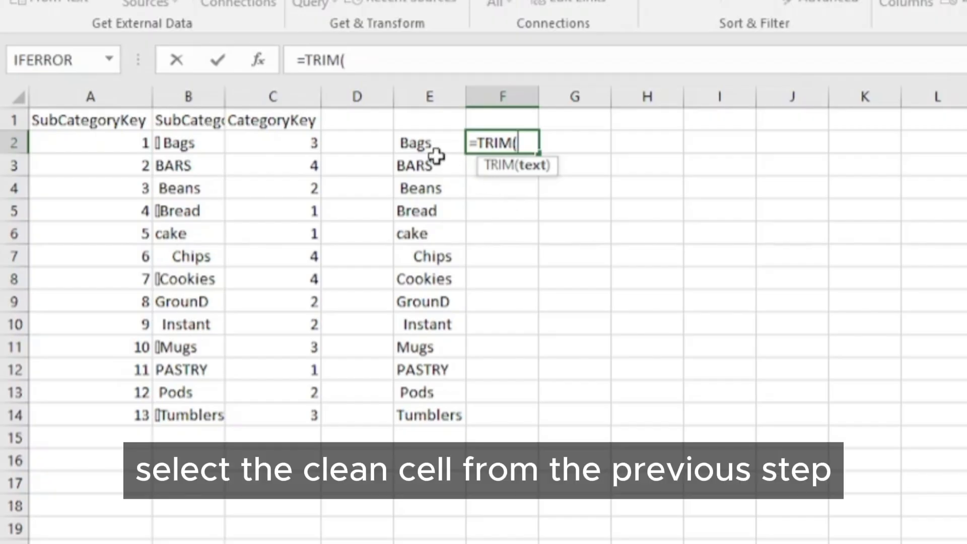
{"action": "mouse_move", "coordinate": [427, 144]}
{"action": "left_mouse_down"}
{"action": "mouse_move", "coordinate": [418, 167]}
{"action": "mouse_move", "coordinate": [430, 143]}
{"action": "left_mouse_up"}
{"action": "type", "text": ")"}
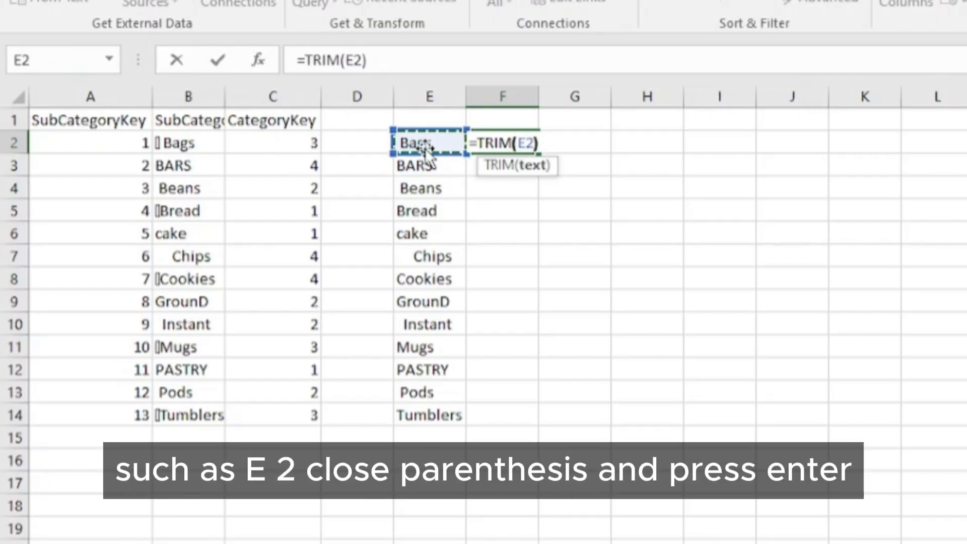
{"action": "key", "text": "Return"}
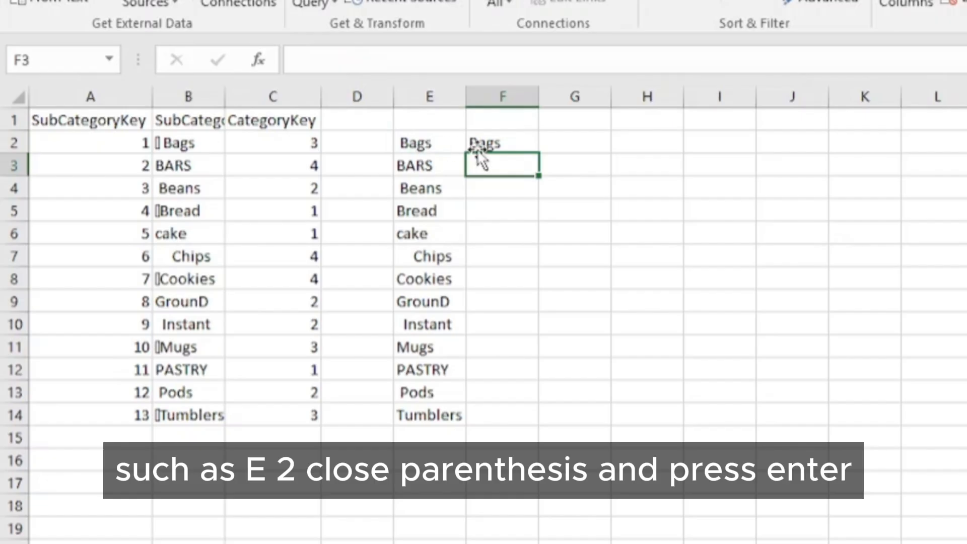
{"action": "left_click", "coordinate": [497, 142]}
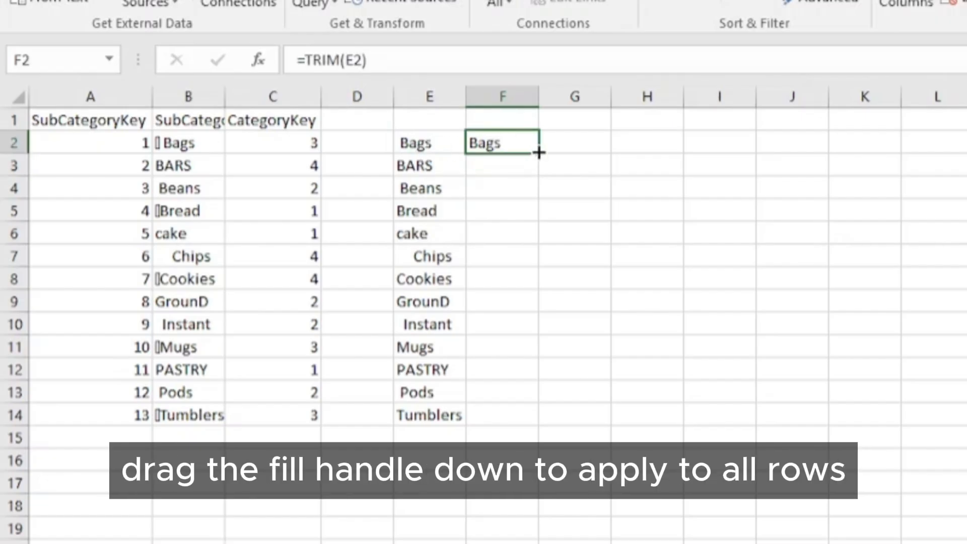
{"action": "double_click", "coordinate": [537, 152]}
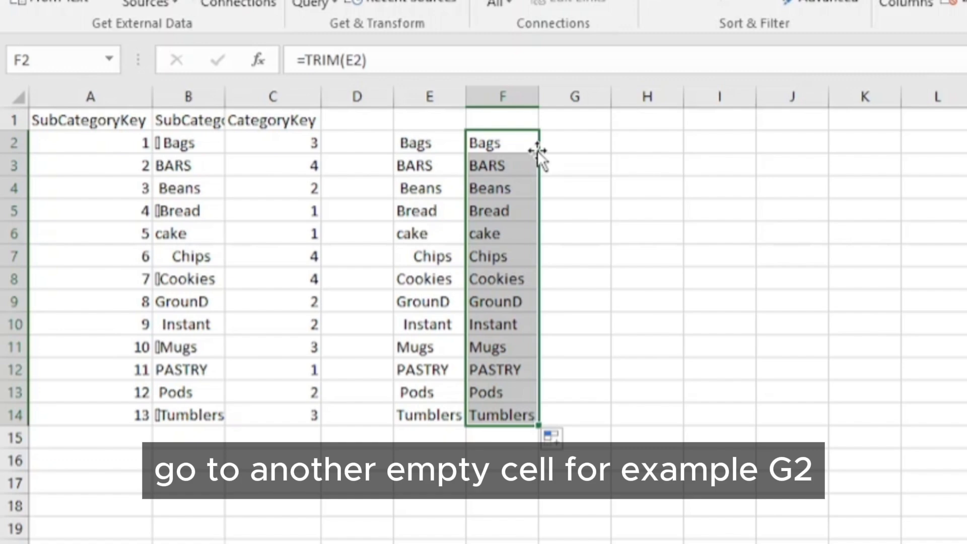
Step: Enter =PROPER(F2) in G2 and fill it down to G14
{"action": "left_click", "coordinate": [568, 143]}
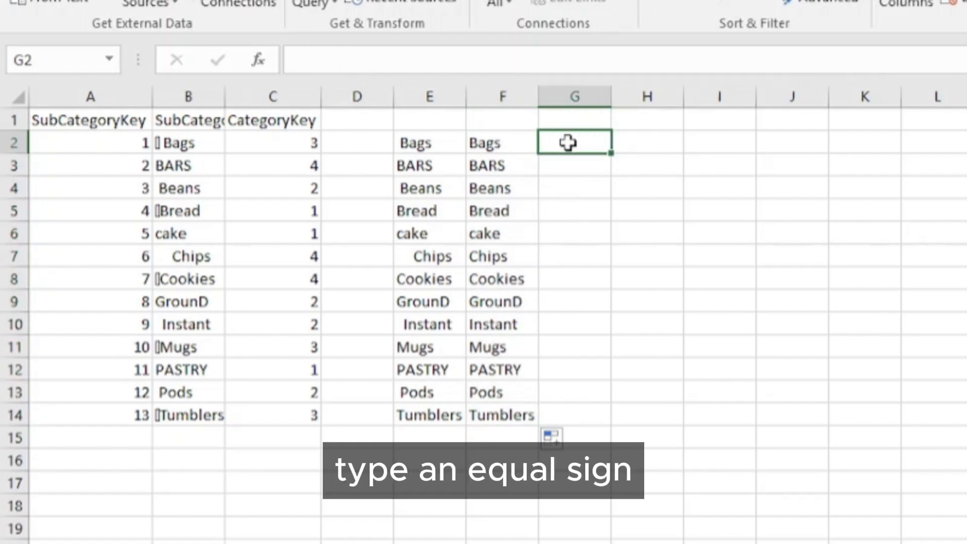
{"action": "type", "text": "="}
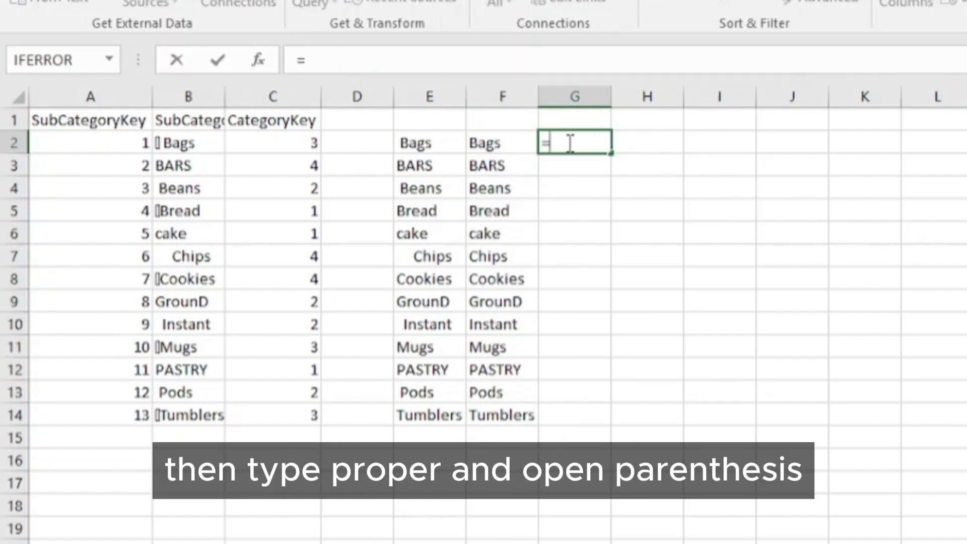
{"action": "type", "text": "pro"}
{"action": "double_click", "coordinate": [605, 206]}
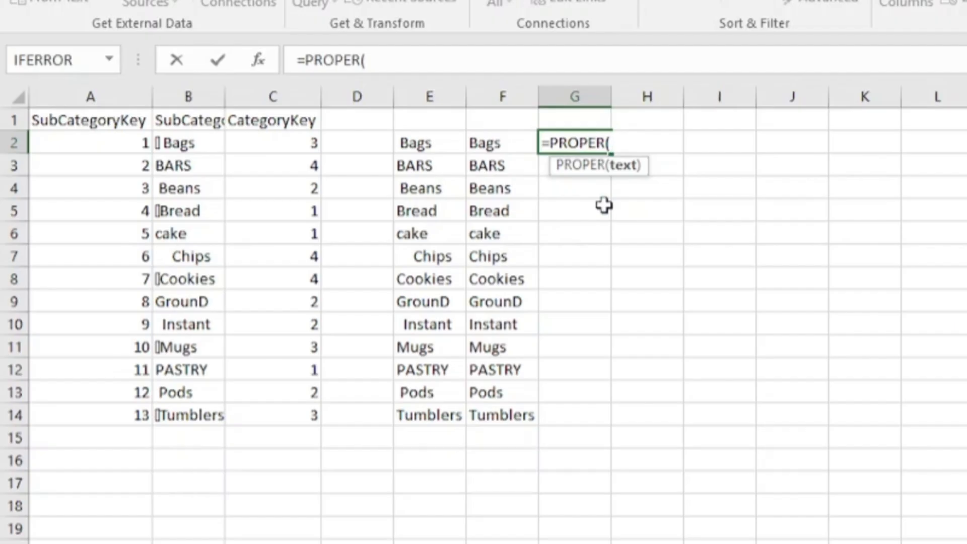
{"action": "left_click", "coordinate": [498, 143]}
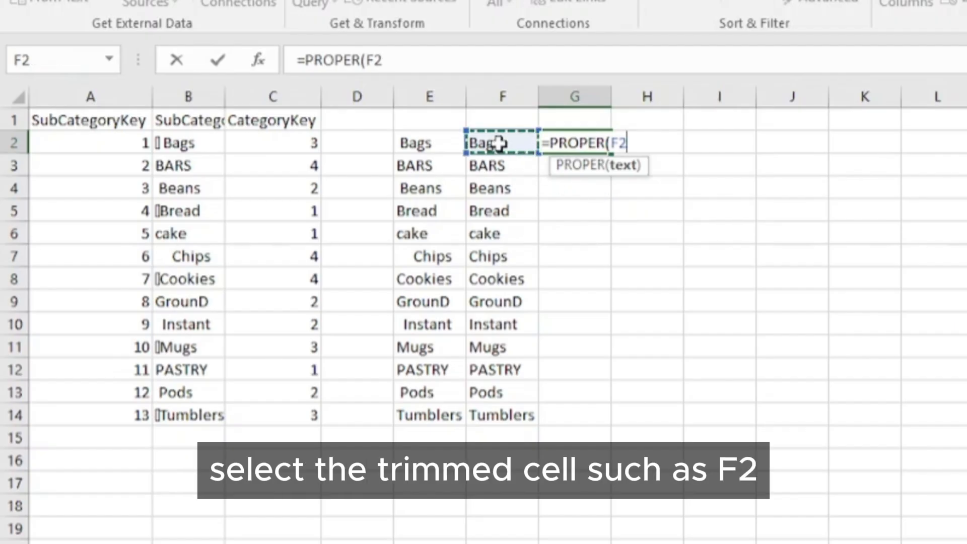
{"action": "type", "text": ")"}
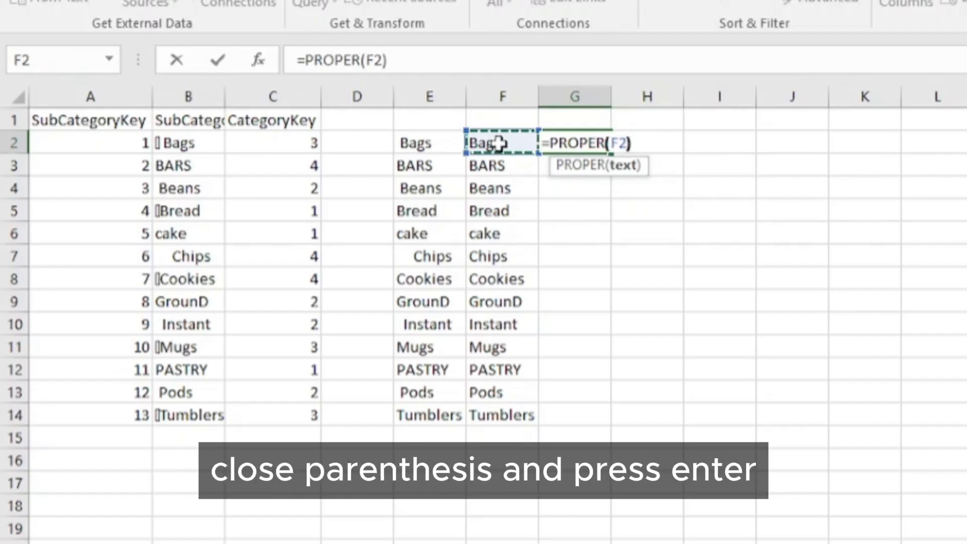
{"action": "key", "text": "Return"}
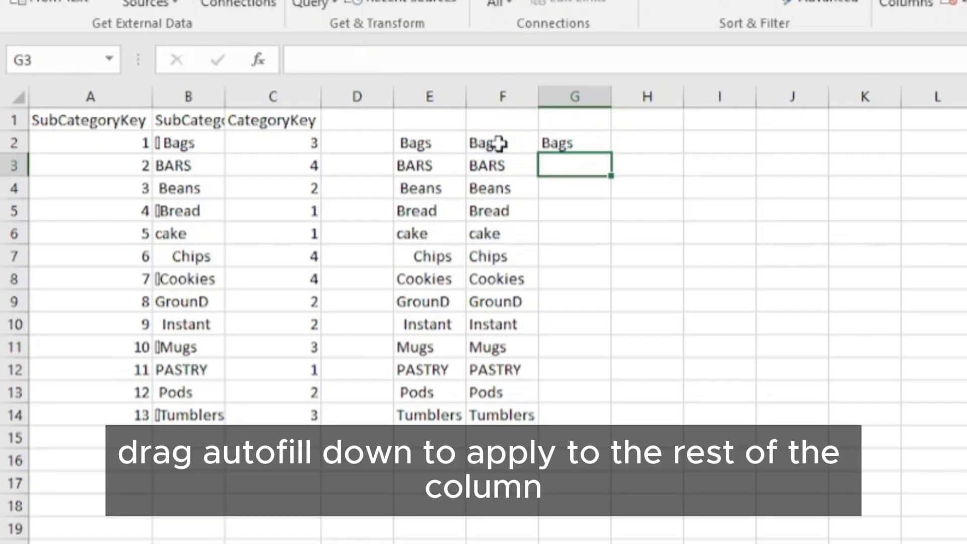
{"action": "left_click", "coordinate": [587, 140]}
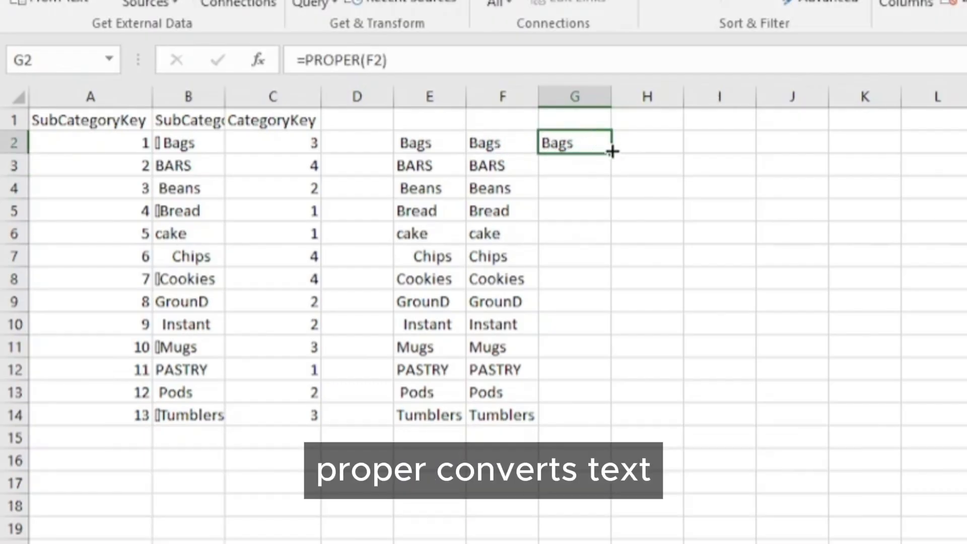
{"action": "double_click", "coordinate": [613, 151]}
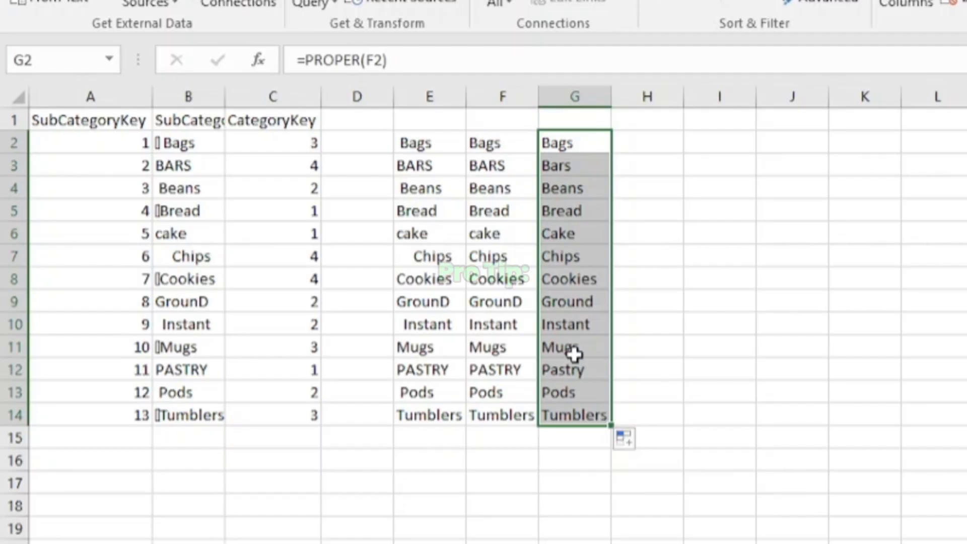
Step: Enter =PROPER(TRIM(CLEAN(B2))) in J2 and fill it down the SubCategory rows
{"action": "left_click", "coordinate": [793, 141]}
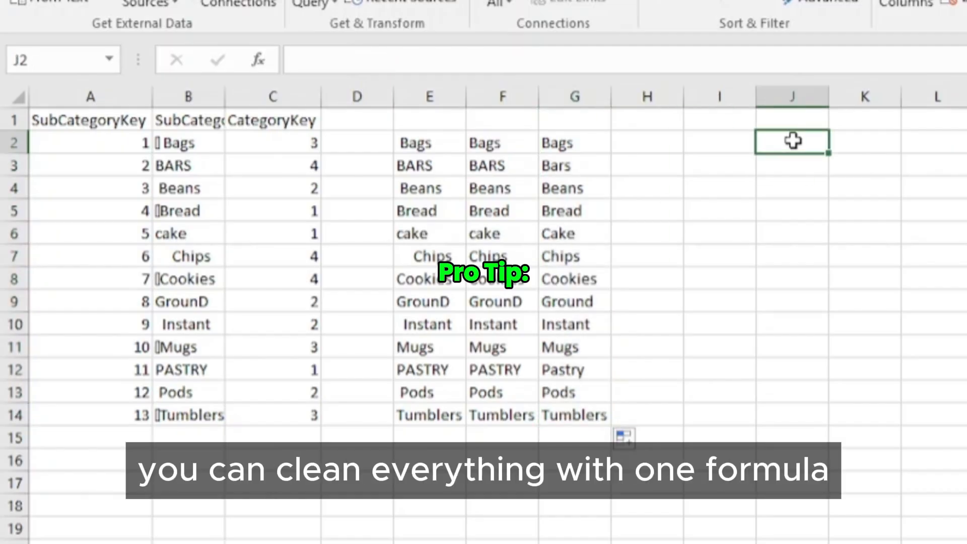
{"action": "type", "text": "=pr"}
{"action": "key", "text": "Down"}
{"action": "key", "text": "Down"}
{"action": "key", "text": "Down"}
{"action": "key", "text": "Down"}
{"action": "key", "text": "Down"}
{"action": "key", "text": "Tab"}
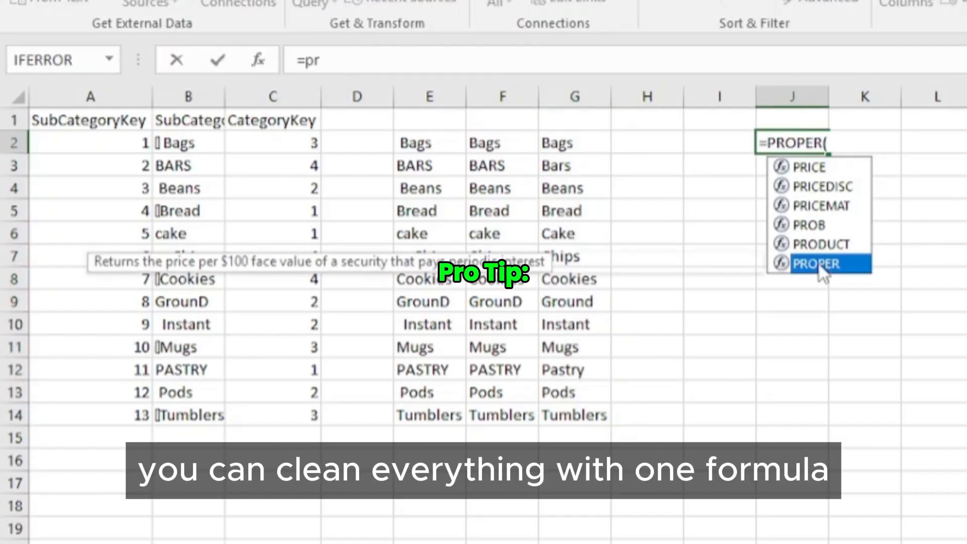
{"action": "type", "text": "TRIM(cle"}
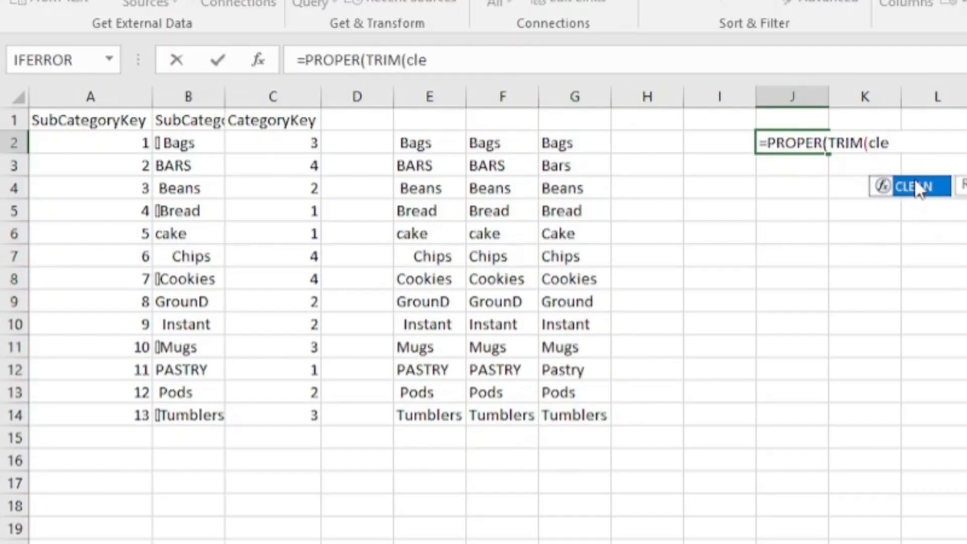
{"action": "double_click", "coordinate": [917, 189]}
{"action": "left_click", "coordinate": [190, 143]}
{"action": "key", "text": "ctrl+Return"}
{"action": "left_click_drag", "start_coordinate": [828, 153], "coordinate": [842, 424]}
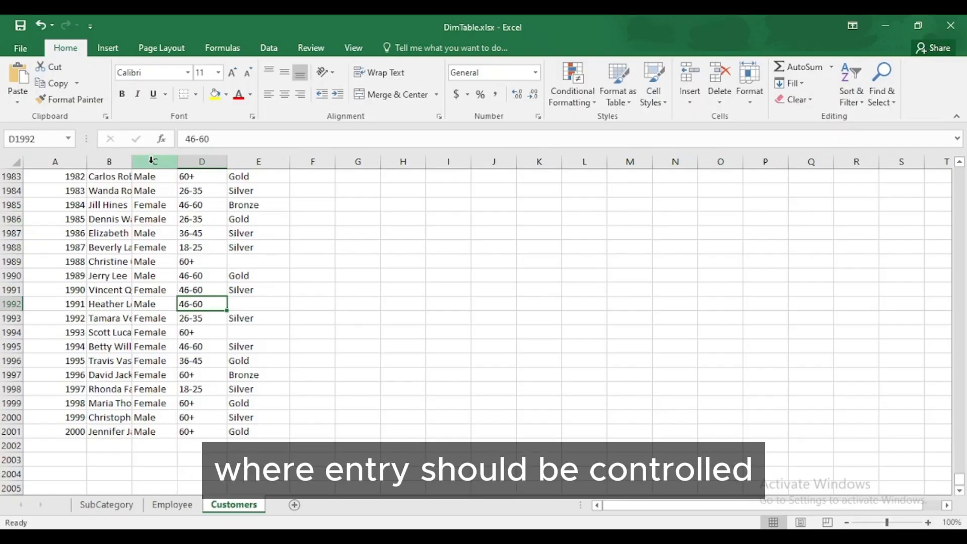
Step: Give column C a List data validation rule with source 'Male, Female'
{"action": "left_click", "coordinate": [151, 160]}
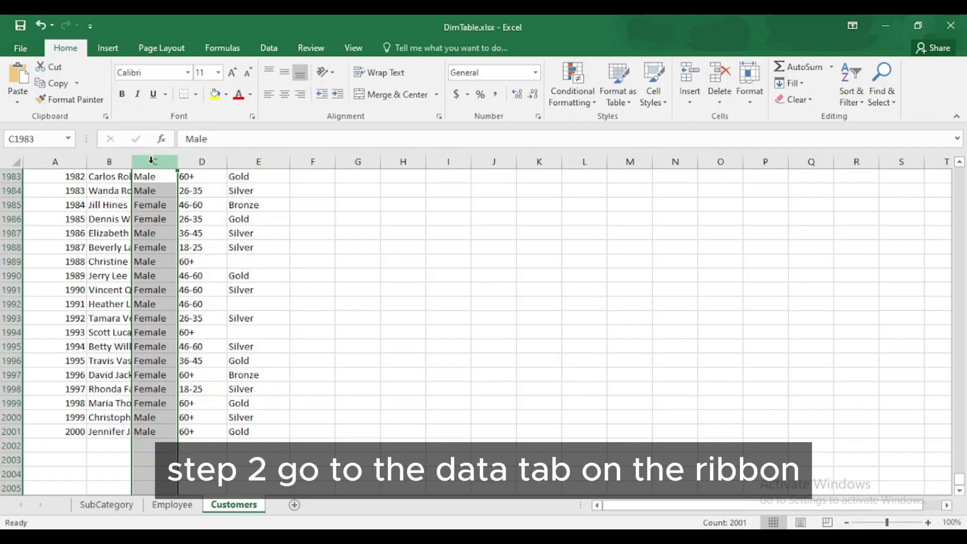
{"action": "left_click", "coordinate": [265, 53]}
{"action": "left_click", "coordinate": [628, 103]}
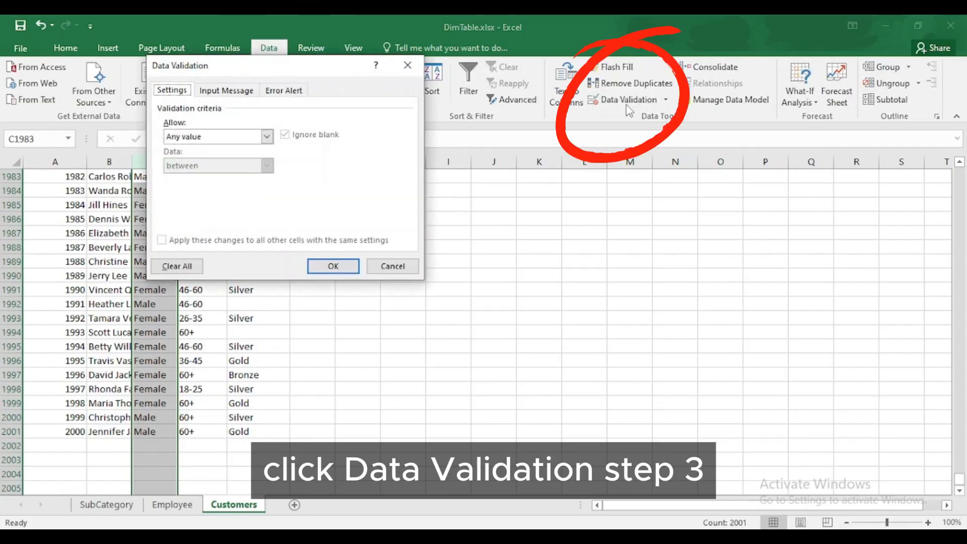
{"action": "left_click", "coordinate": [267, 136]}
{"action": "left_click", "coordinate": [221, 177]}
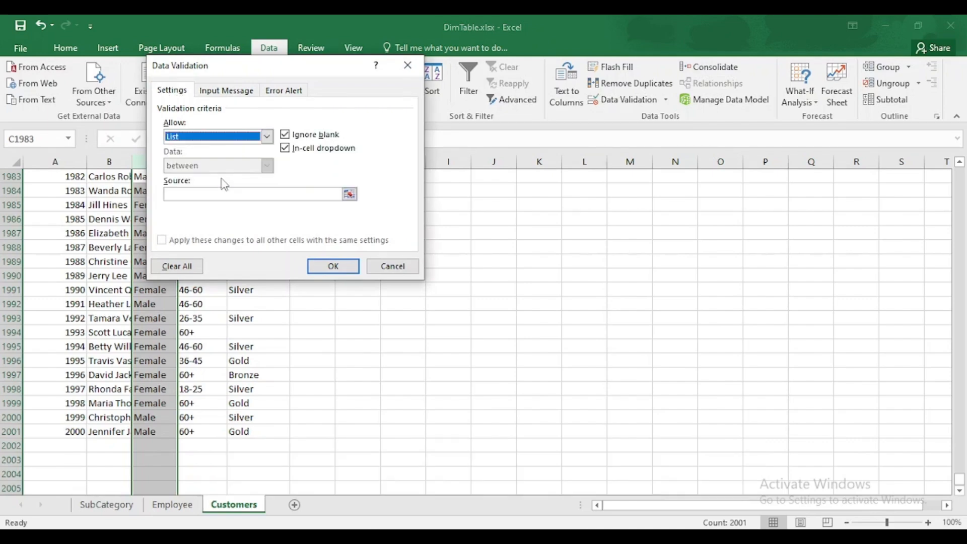
{"action": "left_click", "coordinate": [216, 194]}
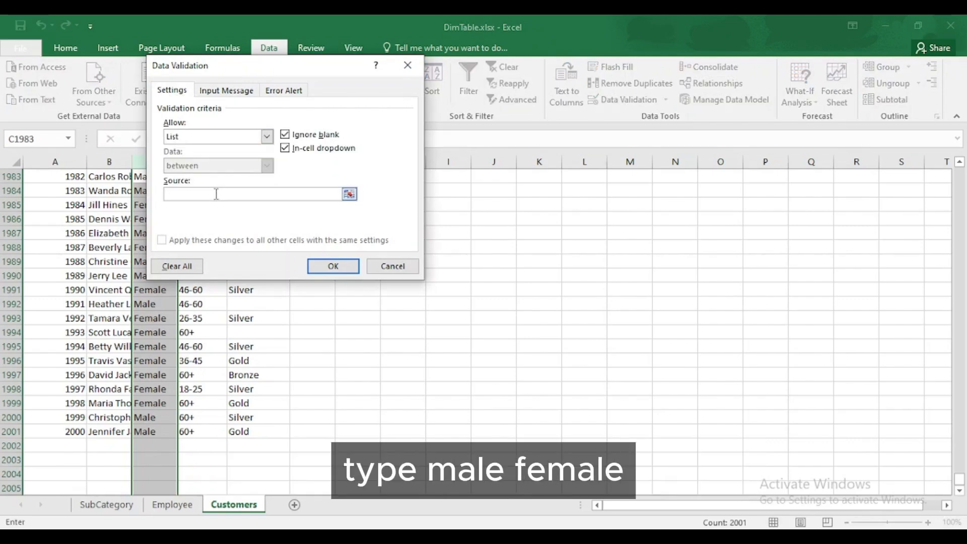
{"action": "type", "text": "Male, Female"}
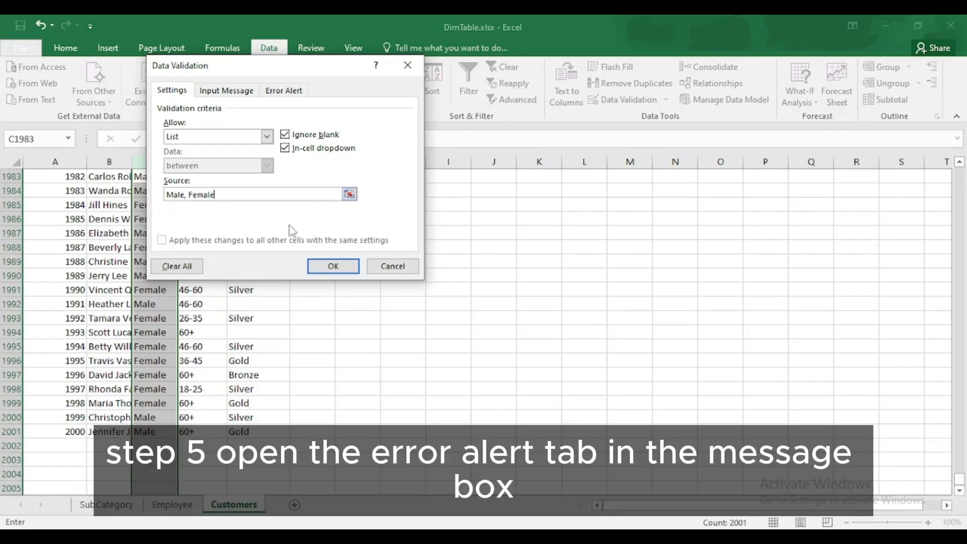
Step: Add the error message 'Please select an option from the list' and confirm the gender dropdown works
{"action": "left_click", "coordinate": [282, 93]}
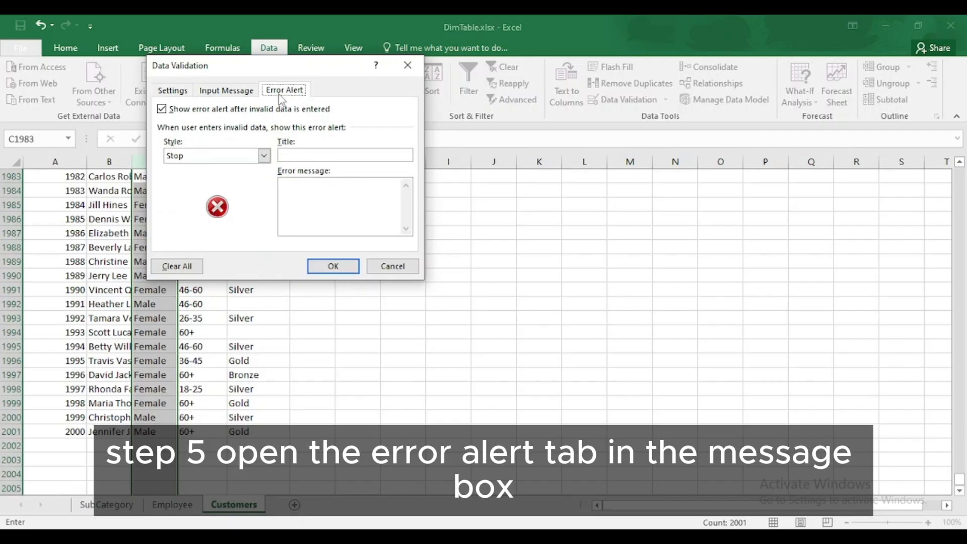
{"action": "left_click", "coordinate": [315, 188]}
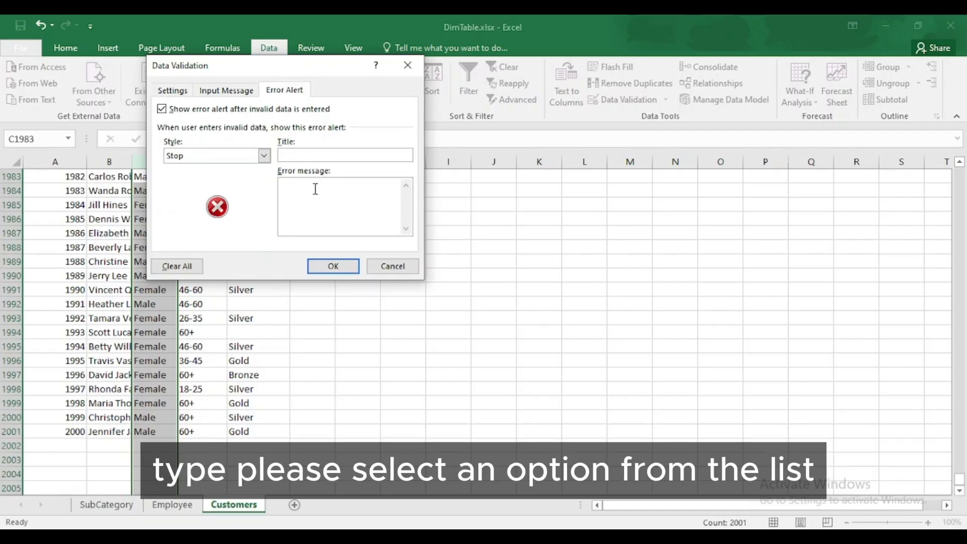
{"action": "type", "text": "Please select an option from the list"}
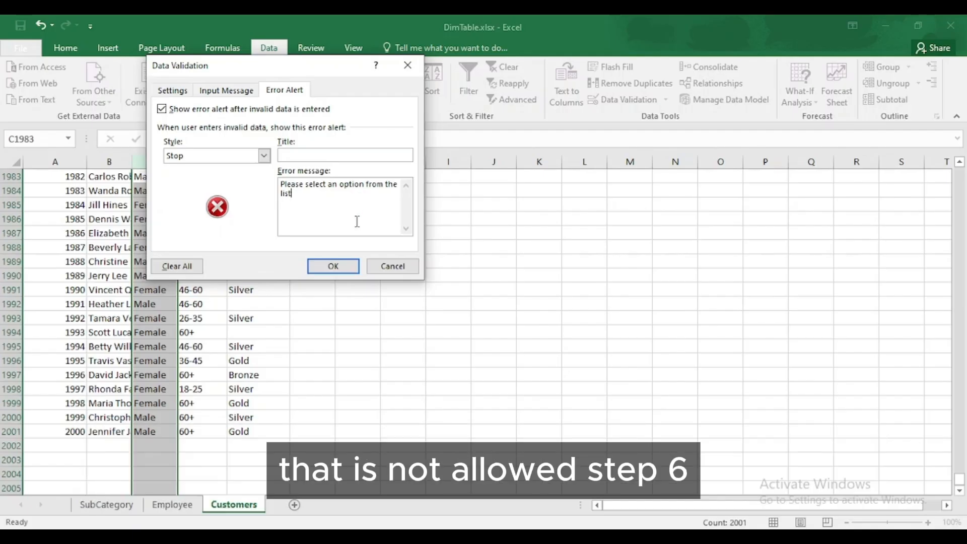
{"action": "left_click", "coordinate": [336, 266]}
{"action": "left_click", "coordinate": [167, 416]}
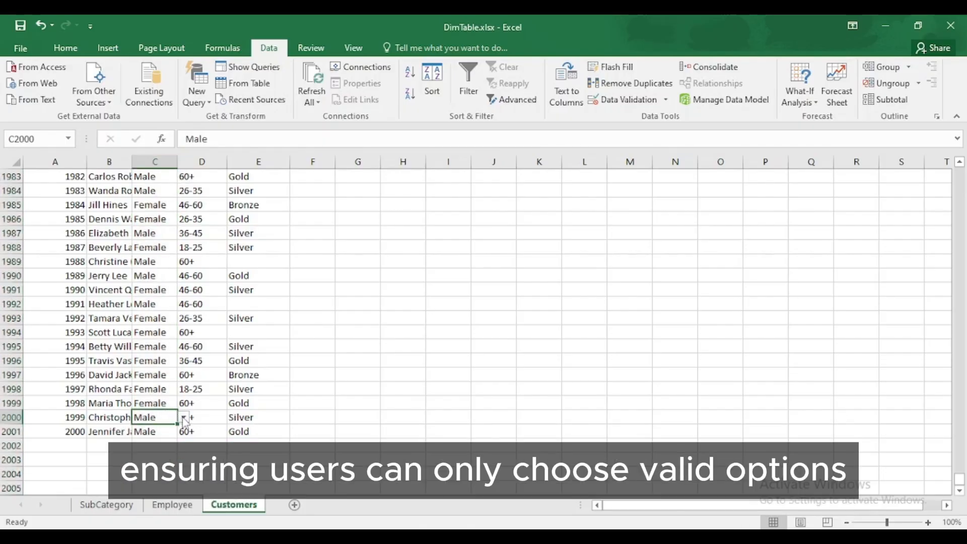
Step: Choose Male from the gender dropdown in cell C2002
{"action": "left_click", "coordinate": [156, 445]}
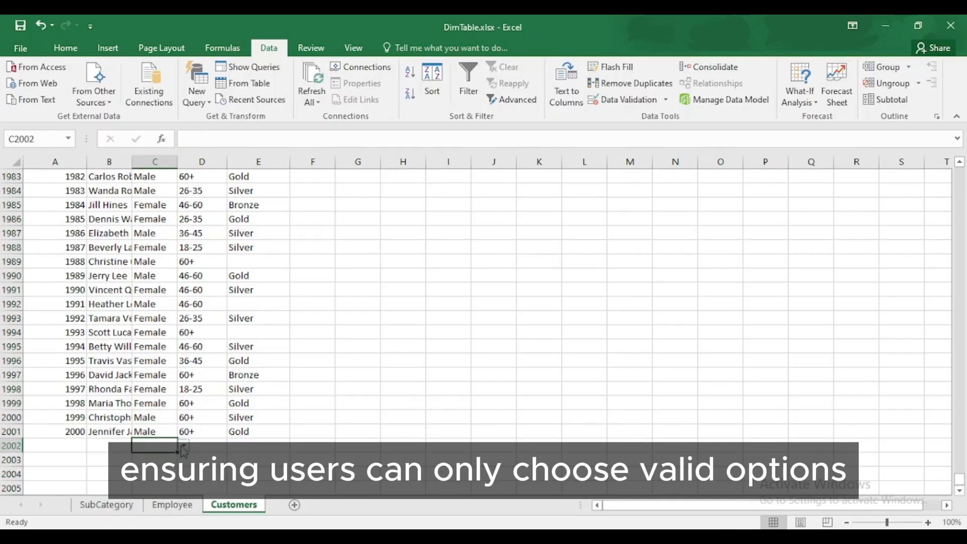
{"action": "left_click", "coordinate": [184, 447]}
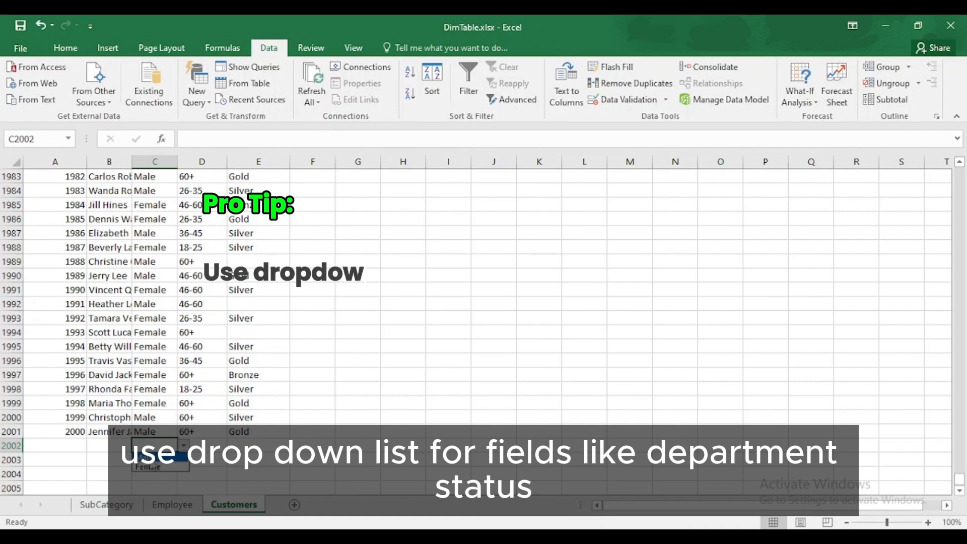
{"action": "left_click", "coordinate": [151, 457]}
{"action": "key", "text": "Return"}
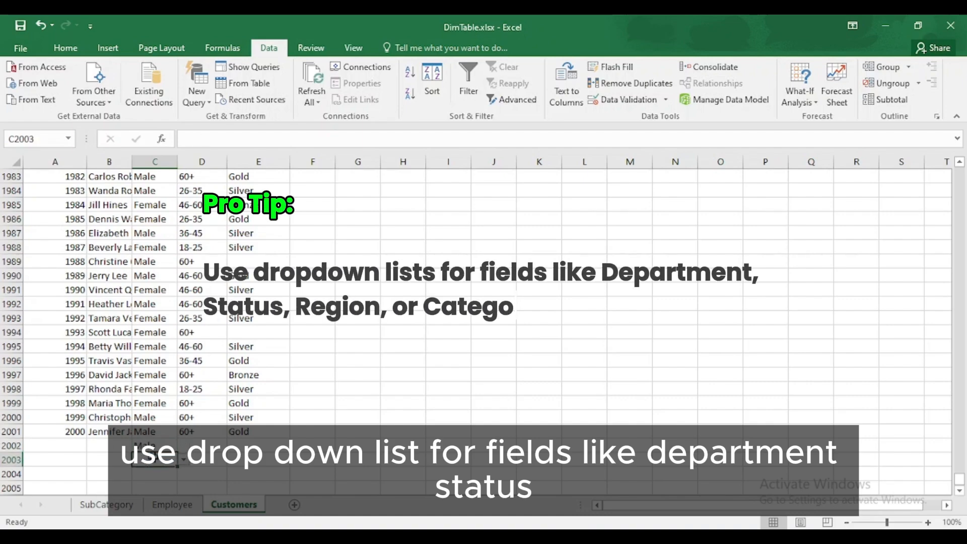
Step: Enter the invalid value 'M' in C2003 to trigger the 'Please select an option from the list' alert
{"action": "type", "text": "M"}
{"action": "key", "text": "BackSpace"}
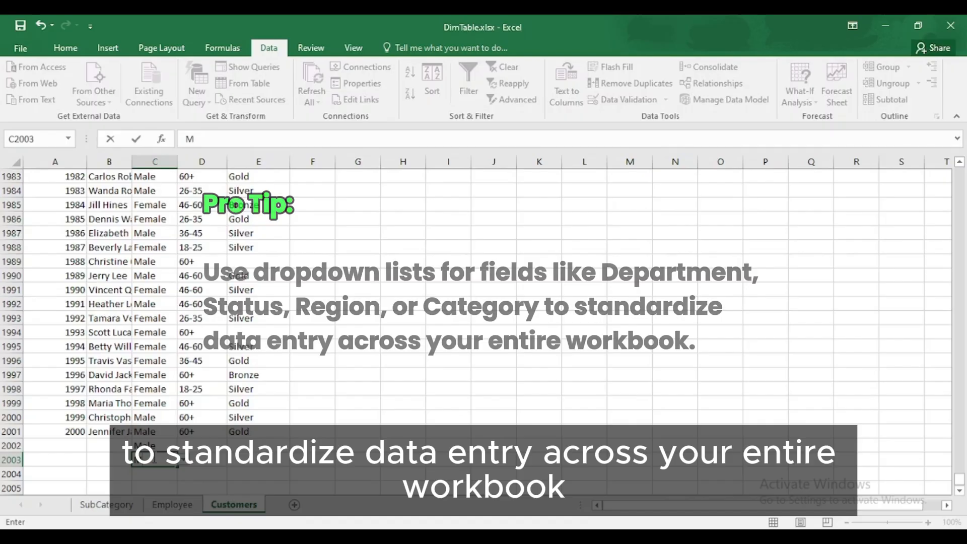
{"action": "key", "text": "Return"}
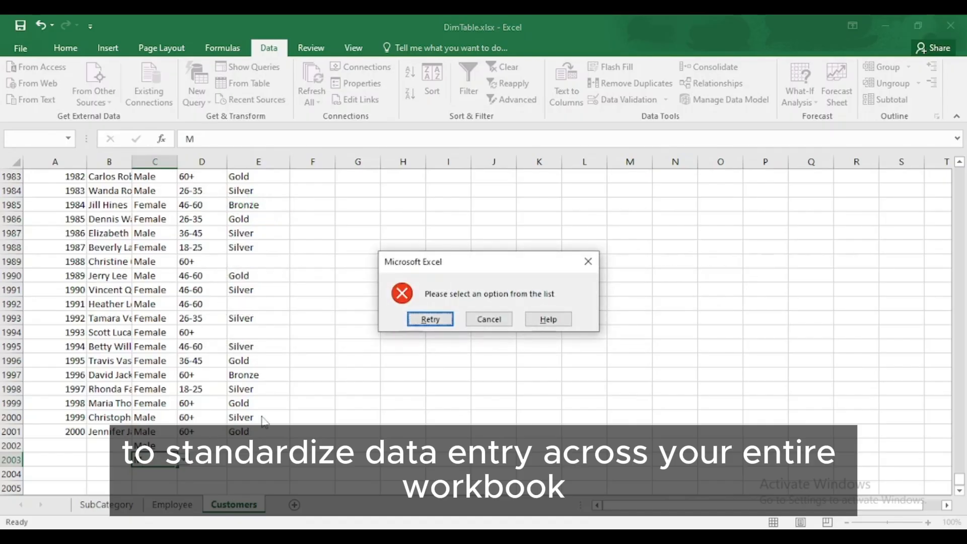